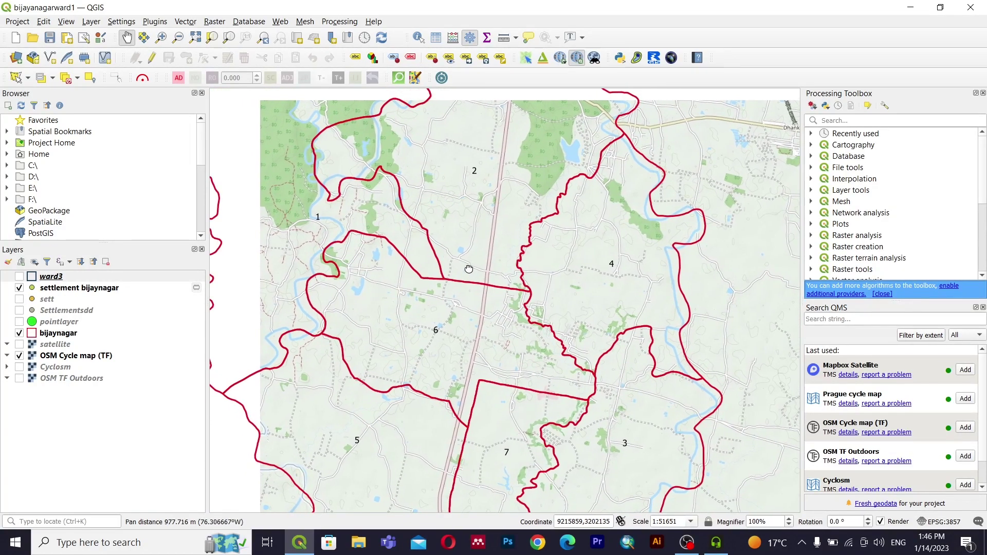
Step: Zoom out and pan the map until wards 1 to 7 of Bijaynagar are all visible
scroll(469, 269, down, 1)
drag(506, 216, 492, 244)
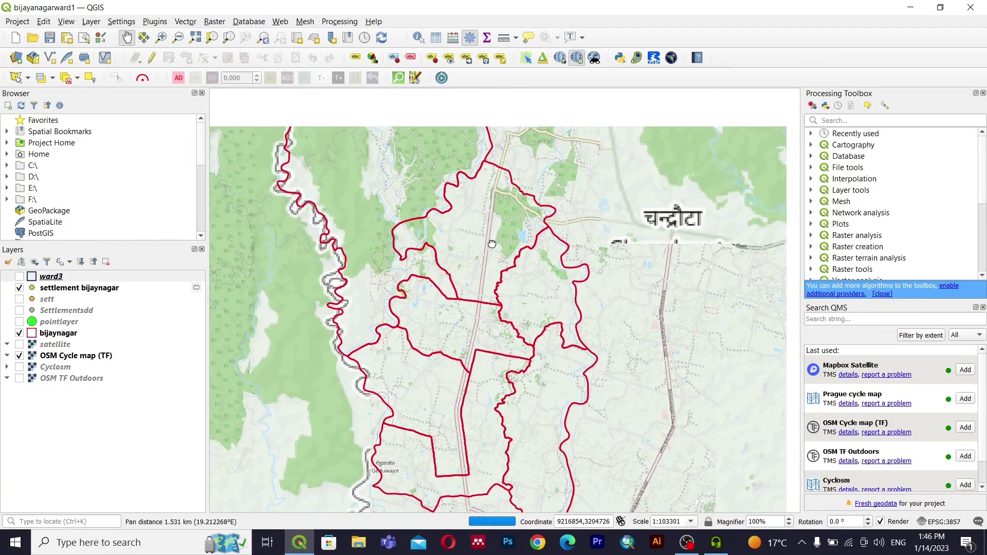
scroll(468, 255, down, 1)
drag(453, 182, 472, 233)
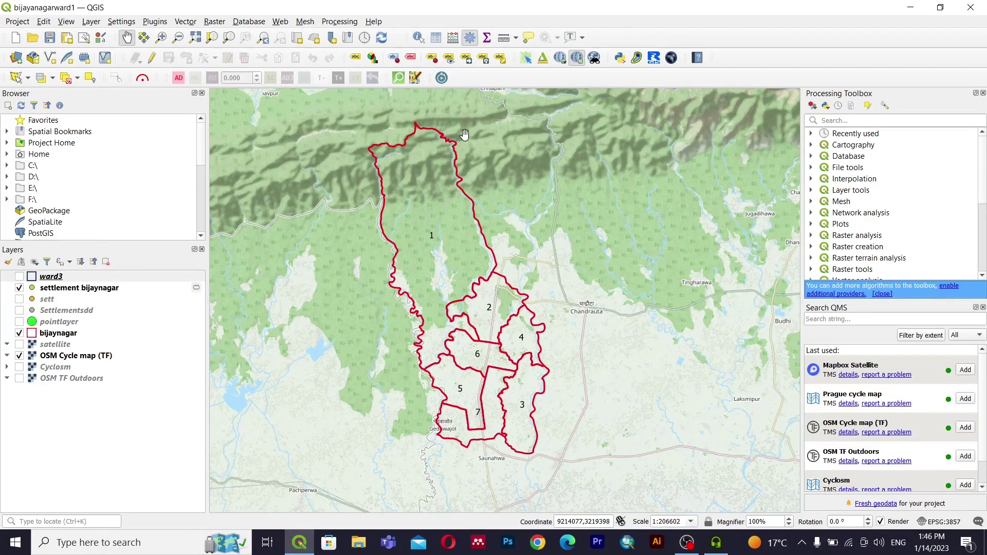
scroll(406, 120, up, 1)
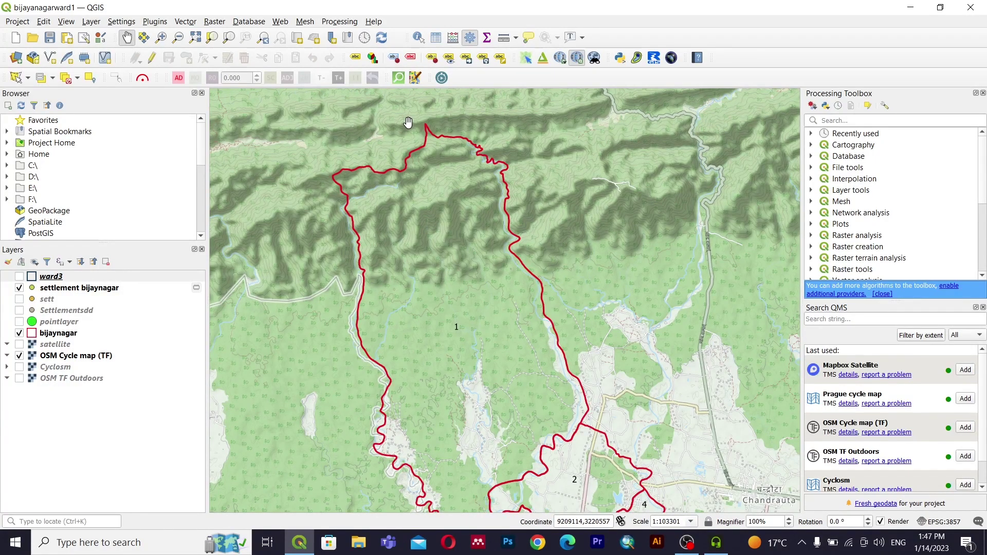
drag(589, 275, 557, 243)
drag(559, 300, 554, 245)
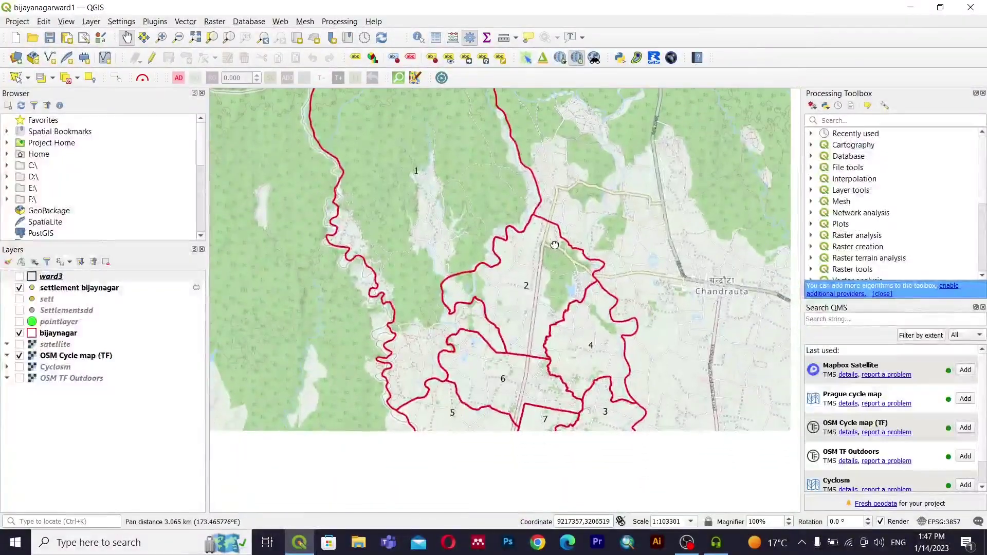
scroll(555, 245, down, 1)
drag(554, 300, 537, 278)
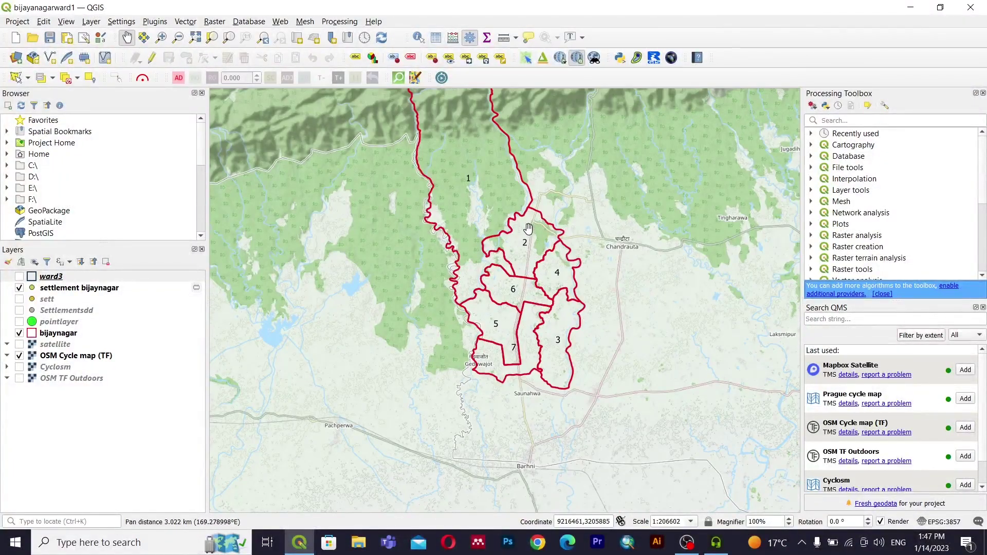
Step: Fine-tune the view at 1:206602 so the seven ward polygons sit centred on the canvas
drag(528, 228, 522, 288)
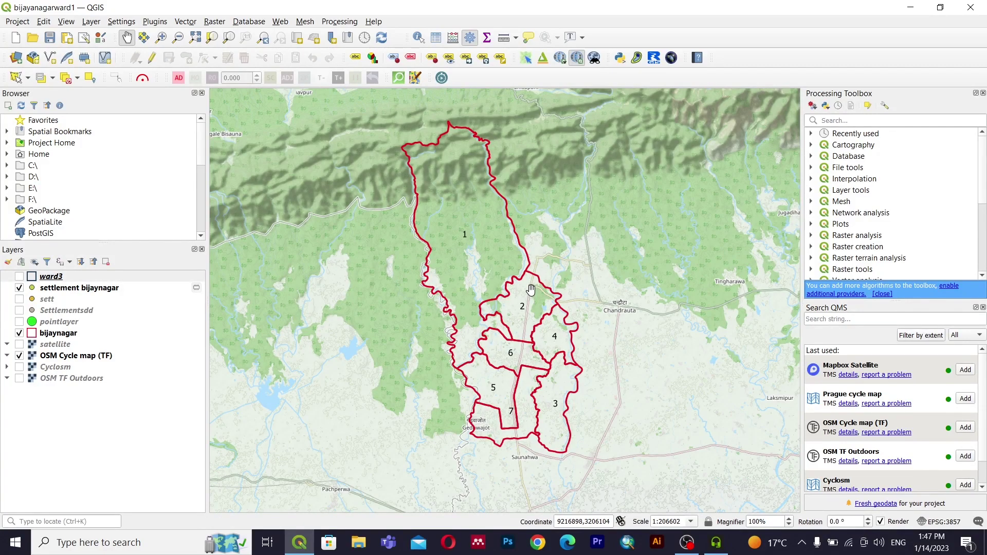
mouse_move(531, 289)
mouse_down()
mouse_move(519, 276)
mouse_move(515, 298)
mouse_up()
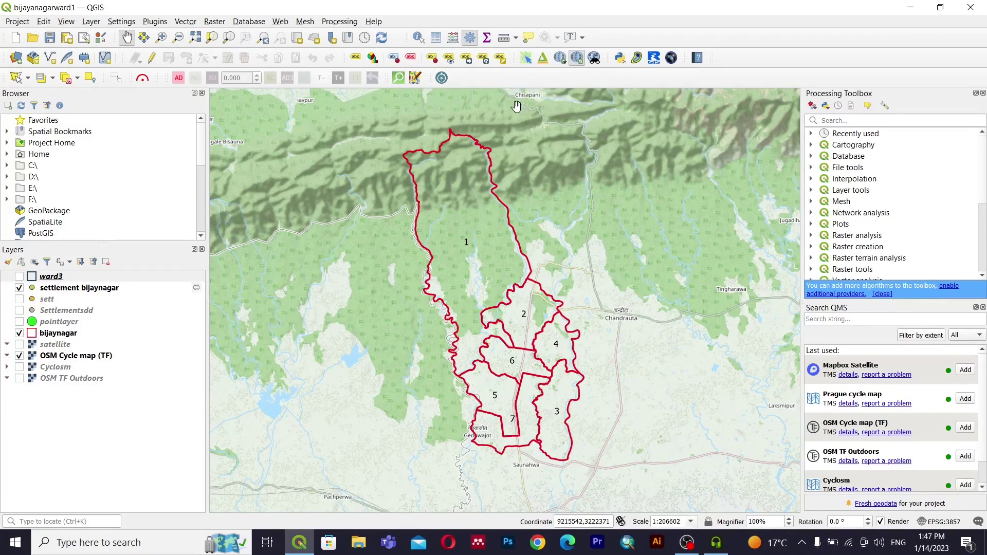
drag(520, 311, 534, 331)
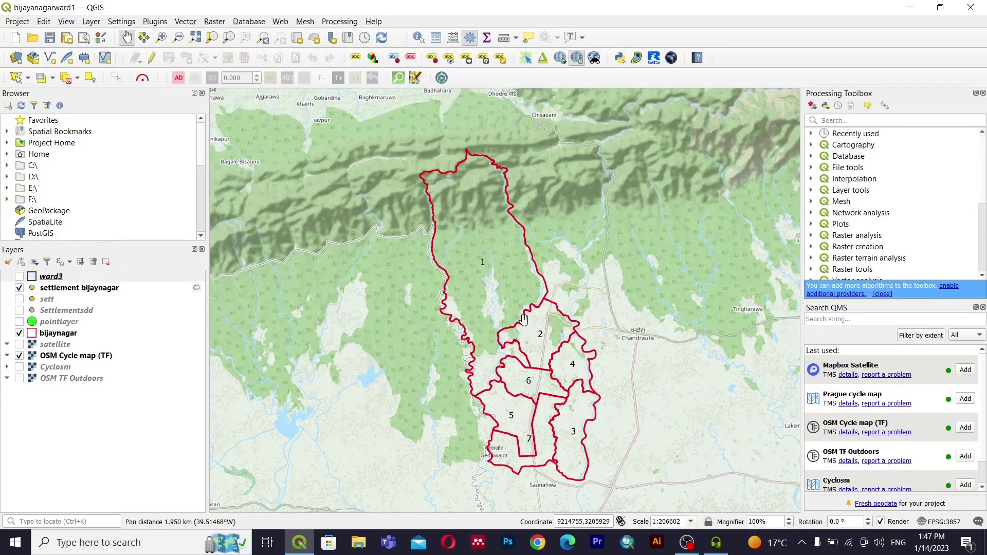
drag(565, 327, 559, 307)
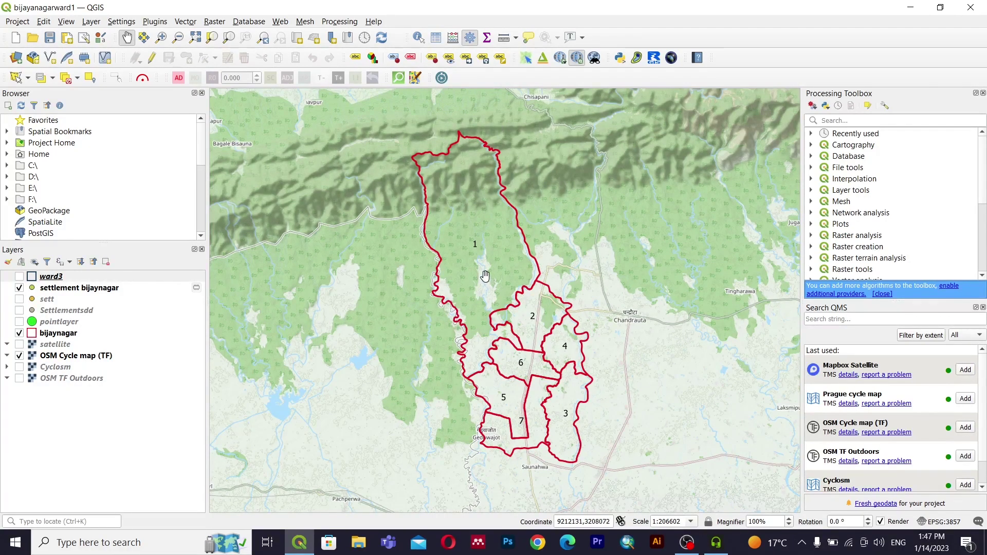
drag(475, 292, 465, 262)
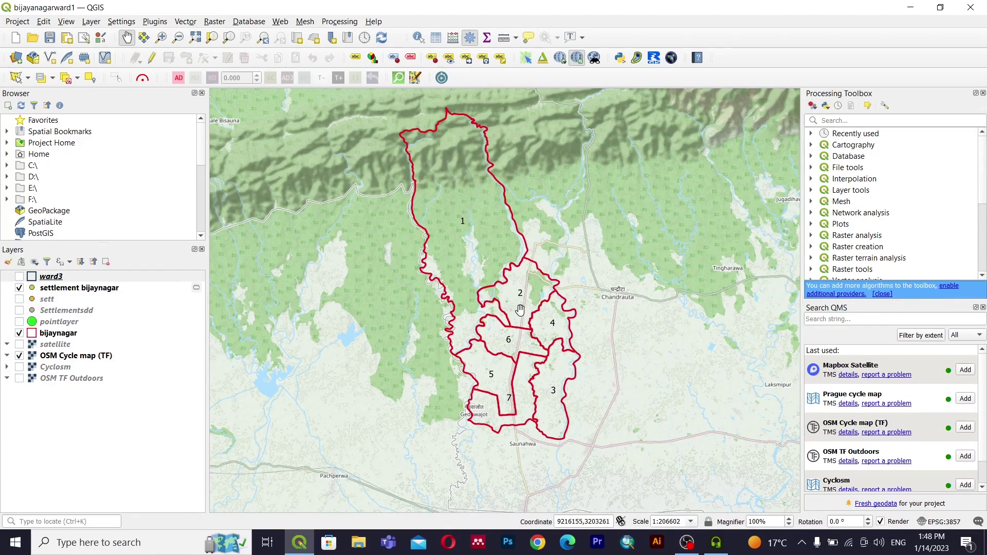
scroll(507, 406, up, 1)
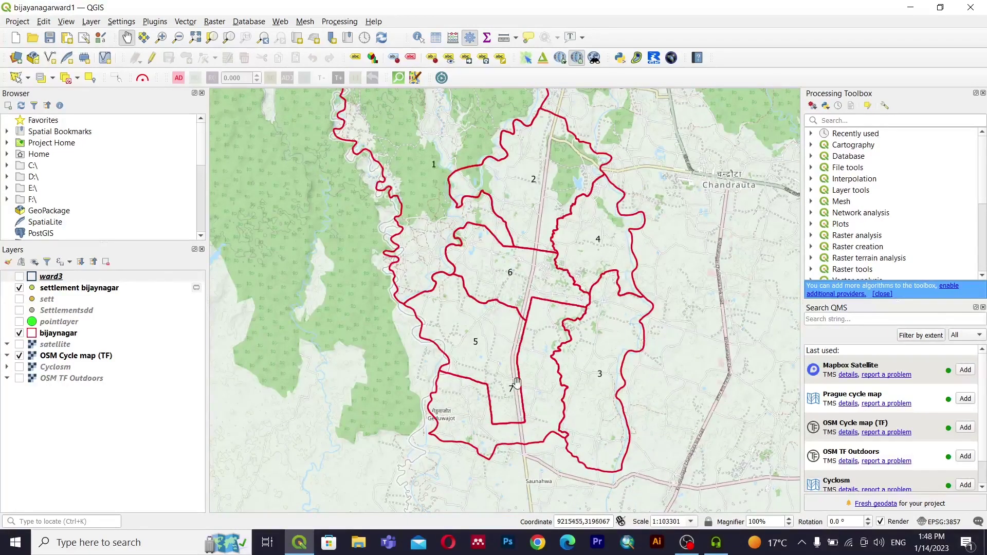
scroll(529, 219, down, 1)
drag(523, 203, 520, 291)
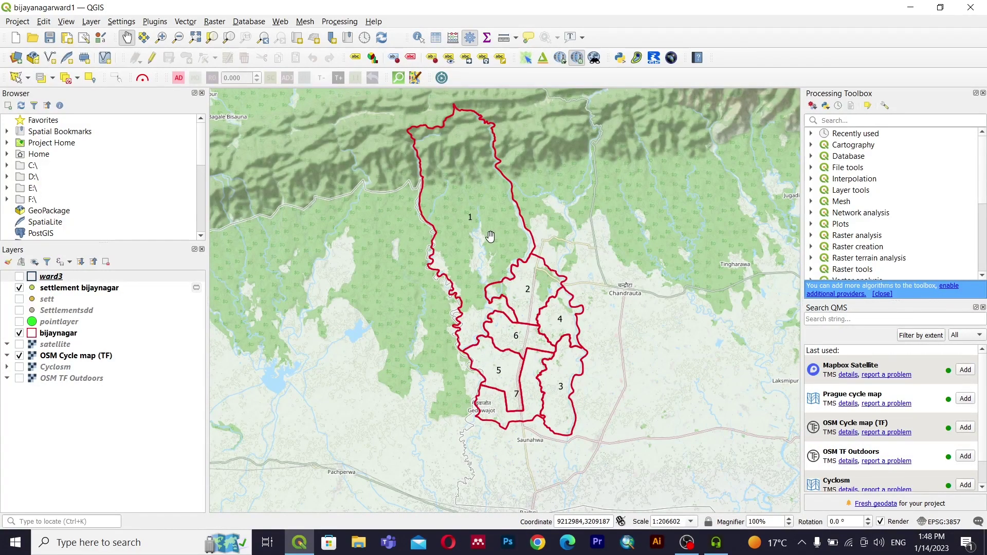
drag(491, 245, 472, 279)
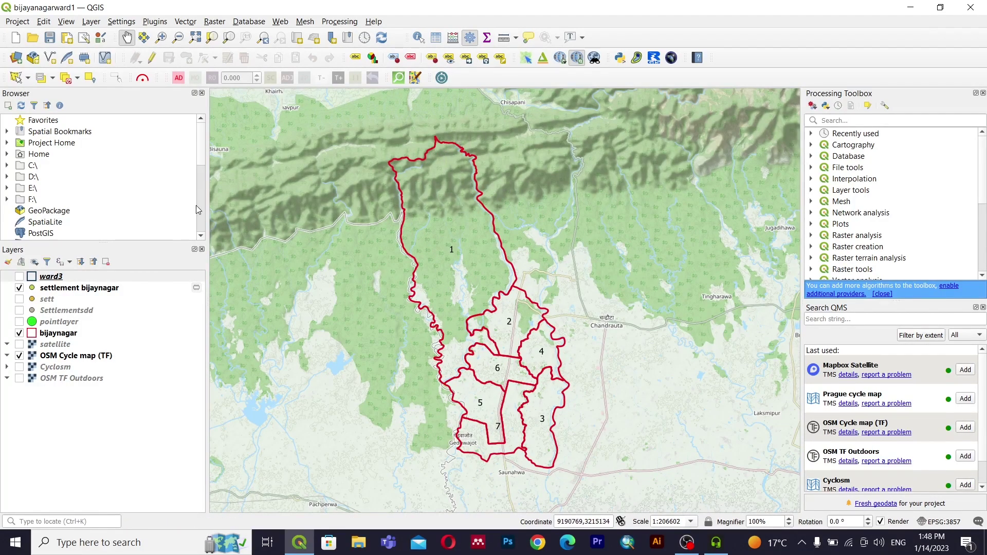
right_click(49, 335)
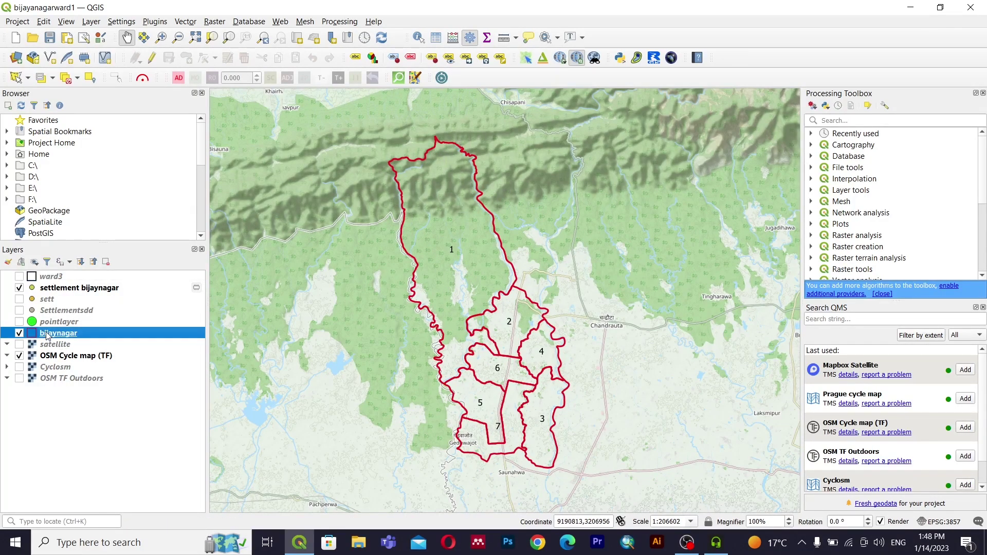
click(82, 212)
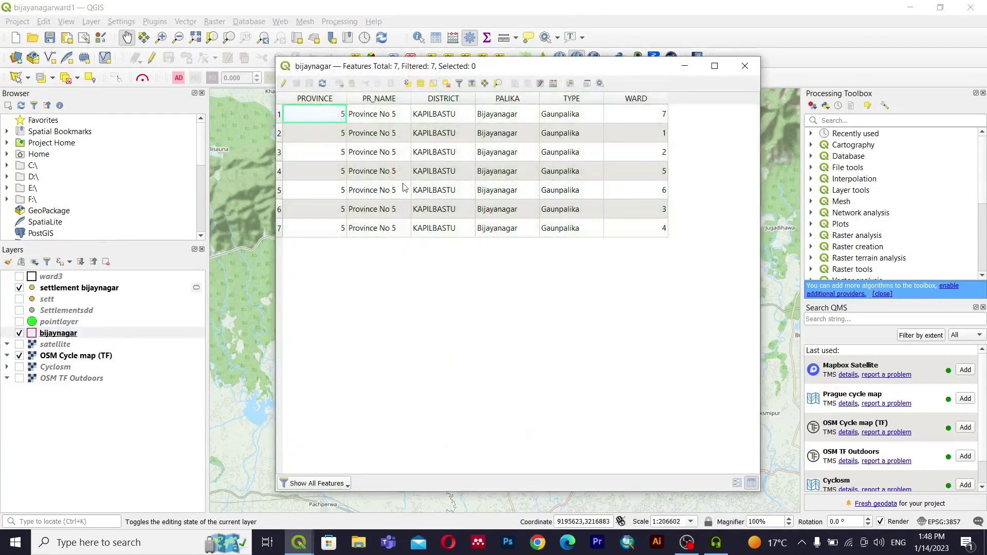
click(633, 98)
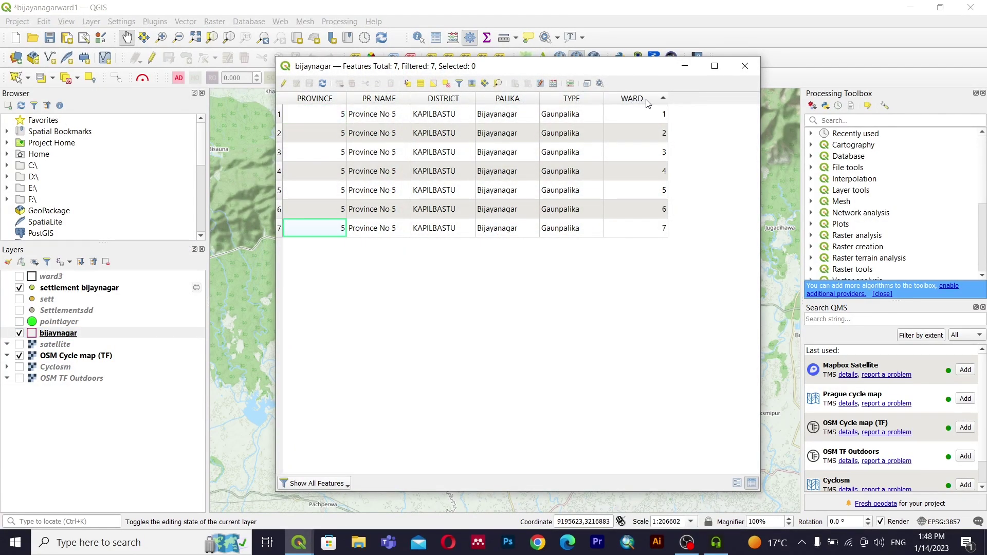
click(648, 100)
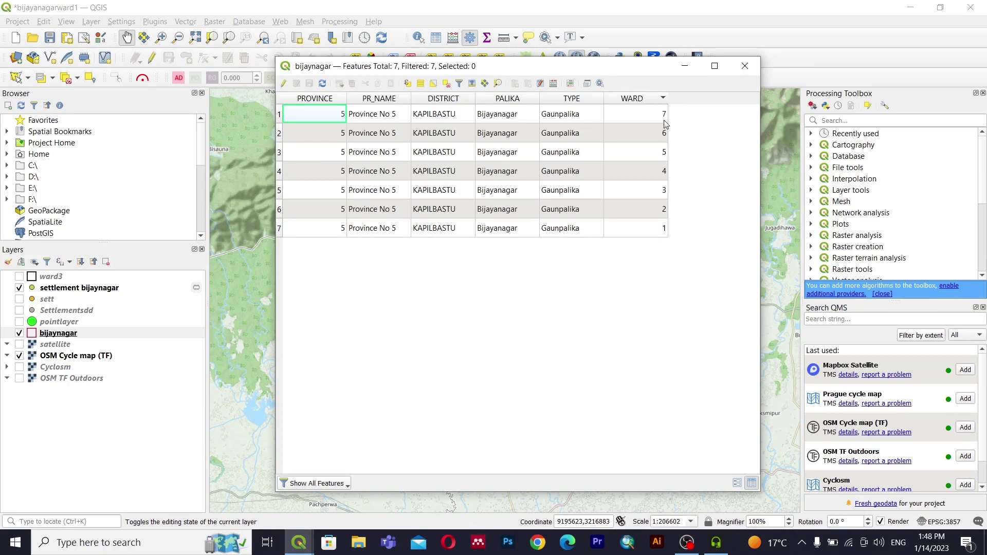
click(746, 67)
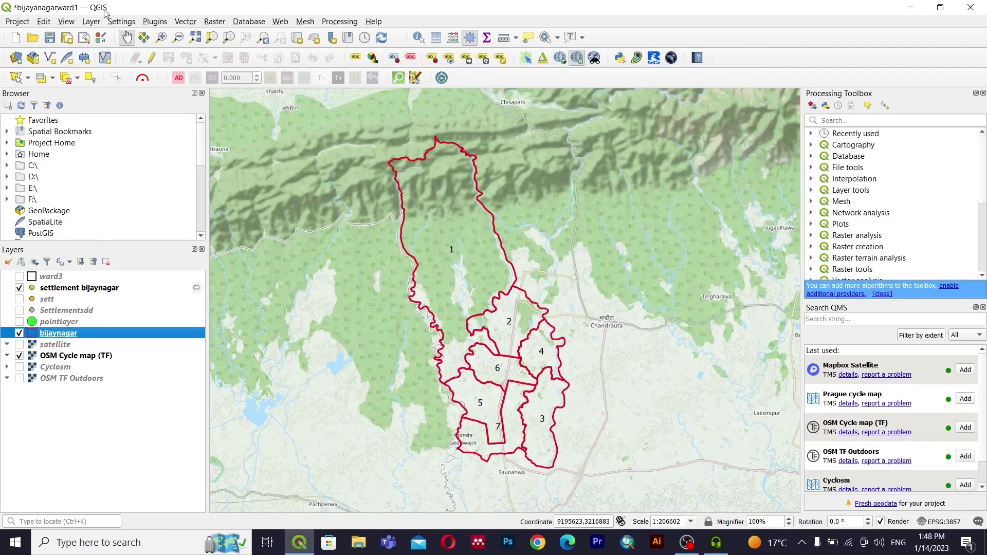
Step: Create a new print layout titled 'map'
click(14, 23)
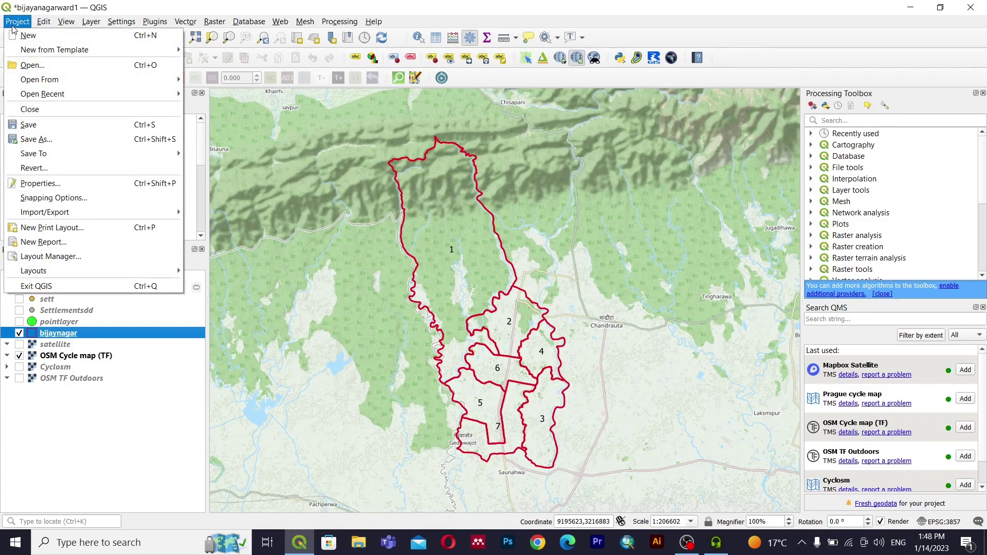
click(51, 229)
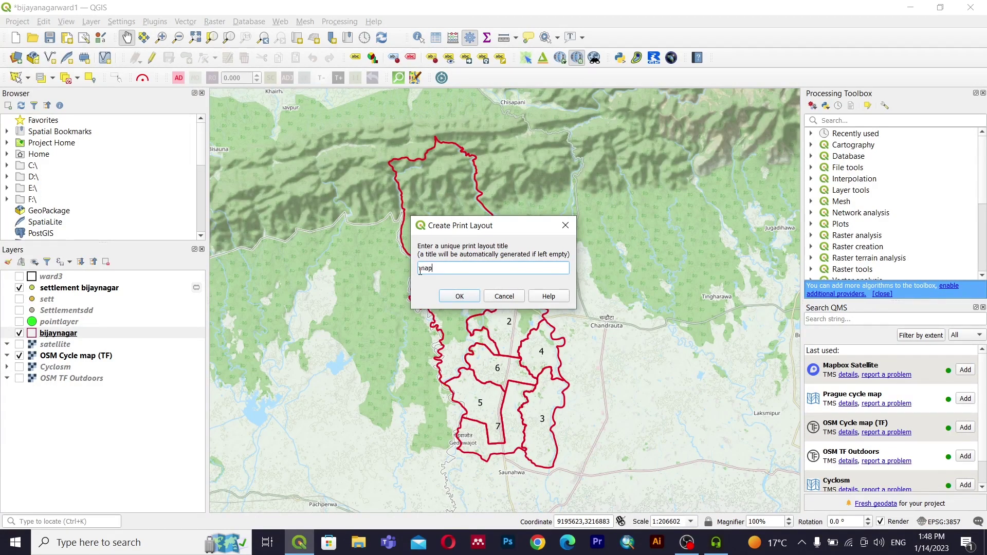
text(map)
key(Return)
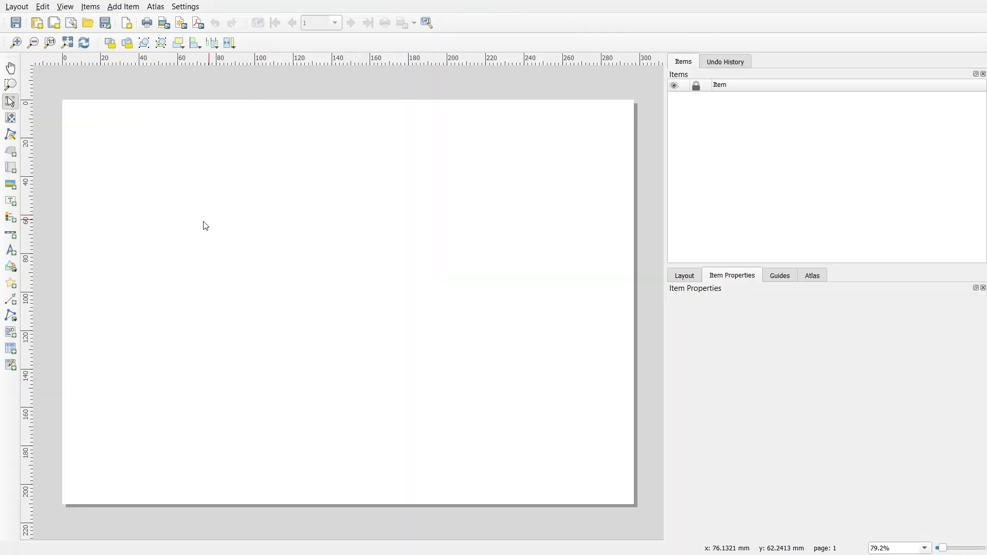
Step: Set the layout page size to A4 and its orientation to Portrait
right_click(102, 248)
click(145, 297)
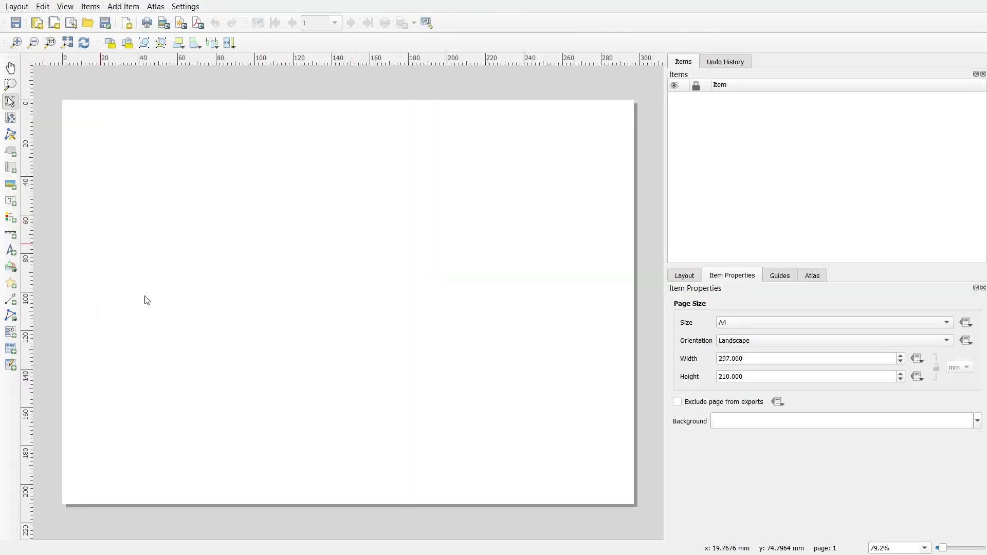
click(758, 323)
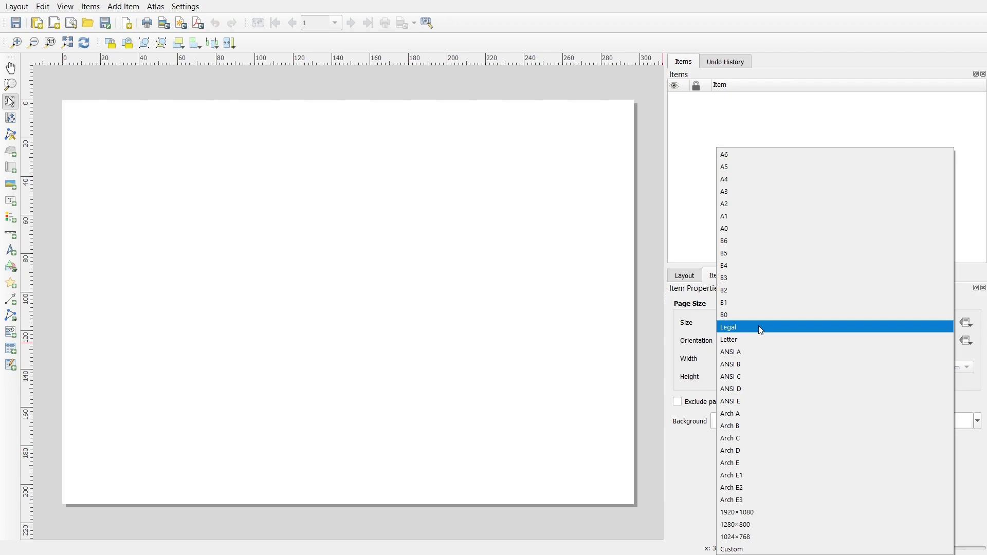
click(733, 179)
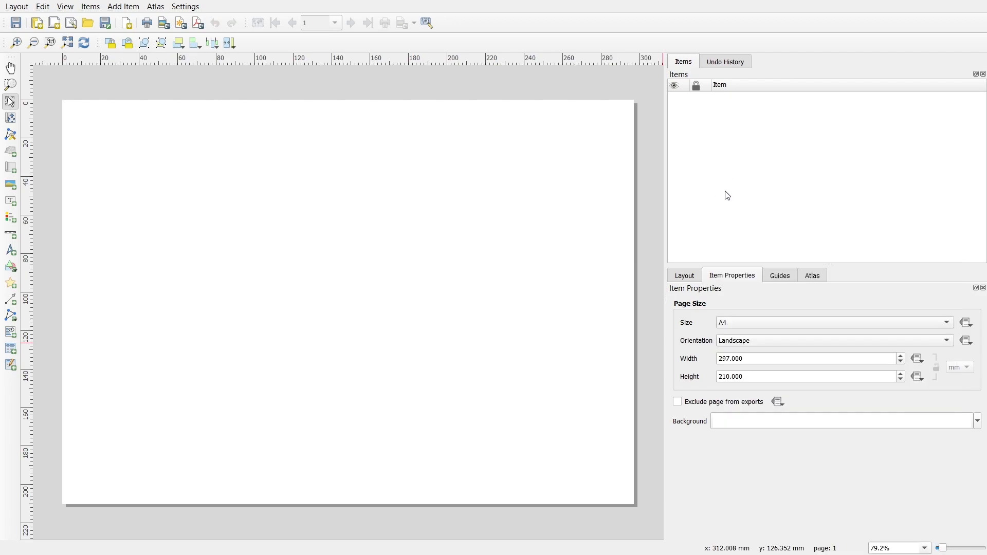
click(744, 341)
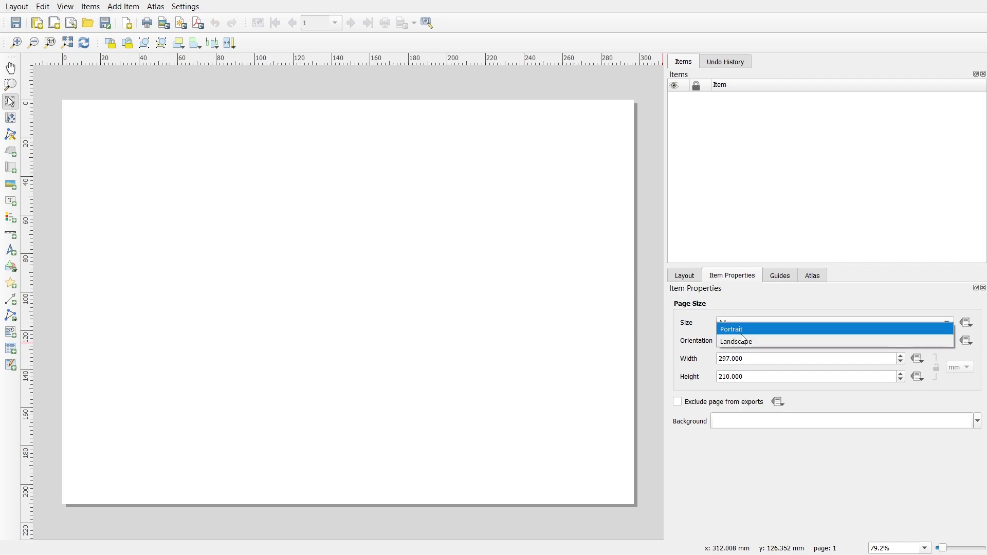
click(741, 329)
scroll(401, 210, down, 1)
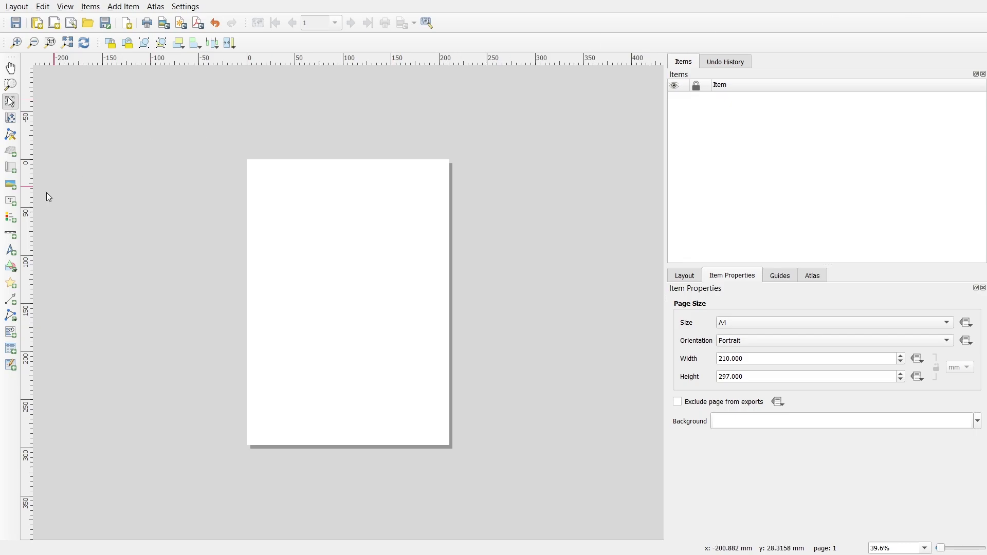
Step: Draw a Map 1 frame across the A4 page showing the seven wards
click(12, 169)
scroll(257, 194, up, 1)
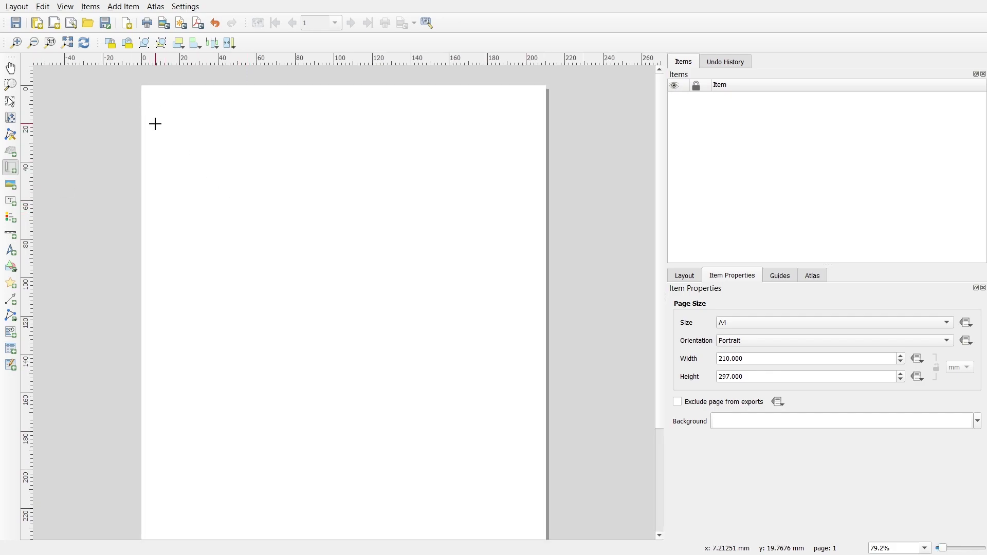
drag(158, 133, 527, 471)
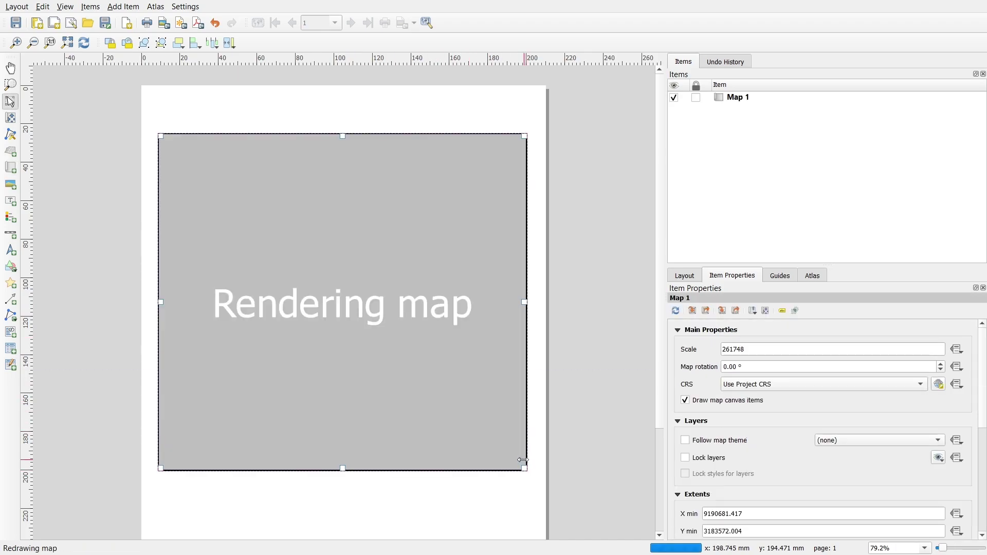
scroll(482, 451, down, 1)
scroll(334, 366, up, 1)
scroll(337, 365, down, 1)
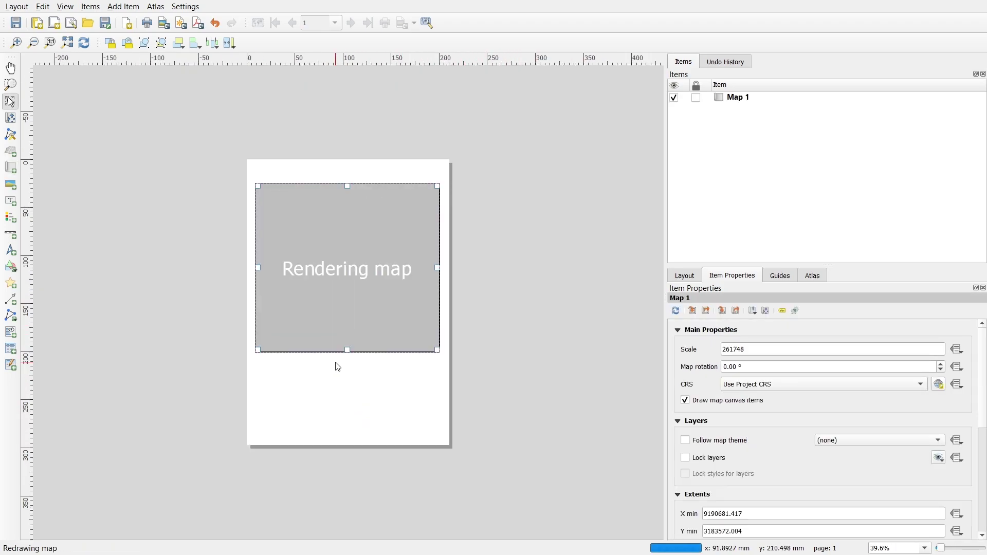
scroll(331, 371, up, 1)
scroll(332, 372, down, 1)
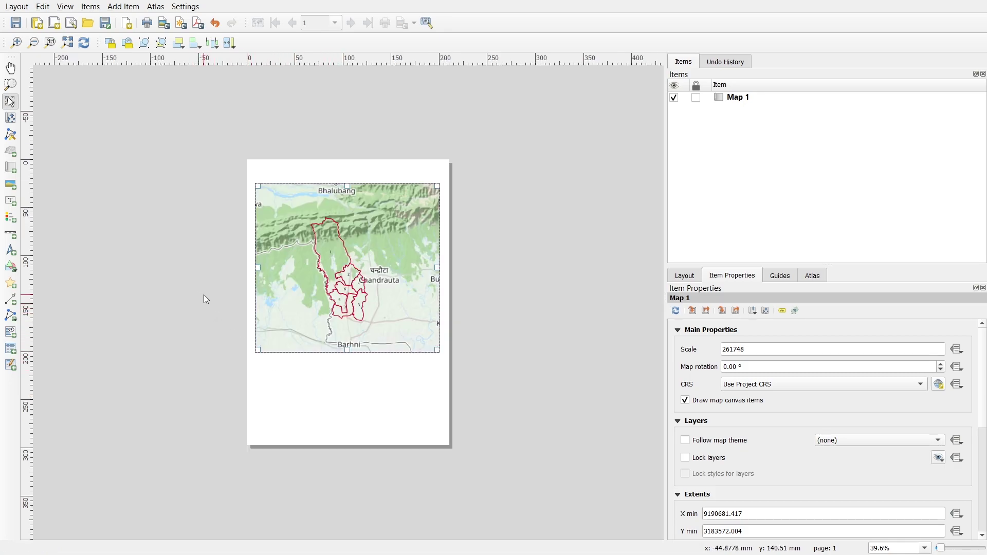
scroll(204, 294, up, 1)
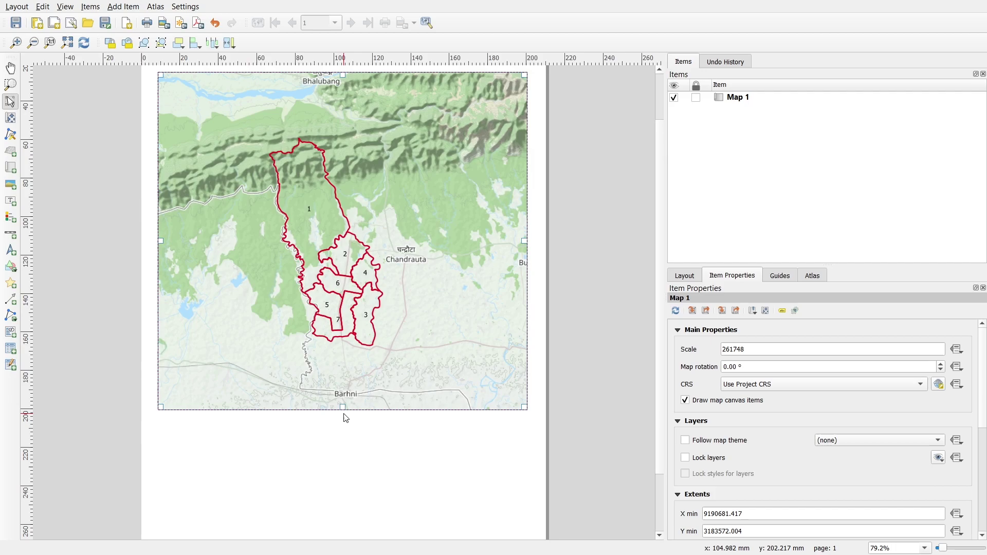
Step: Extend the map frame further down so it covers most of the page
drag(343, 408, 341, 506)
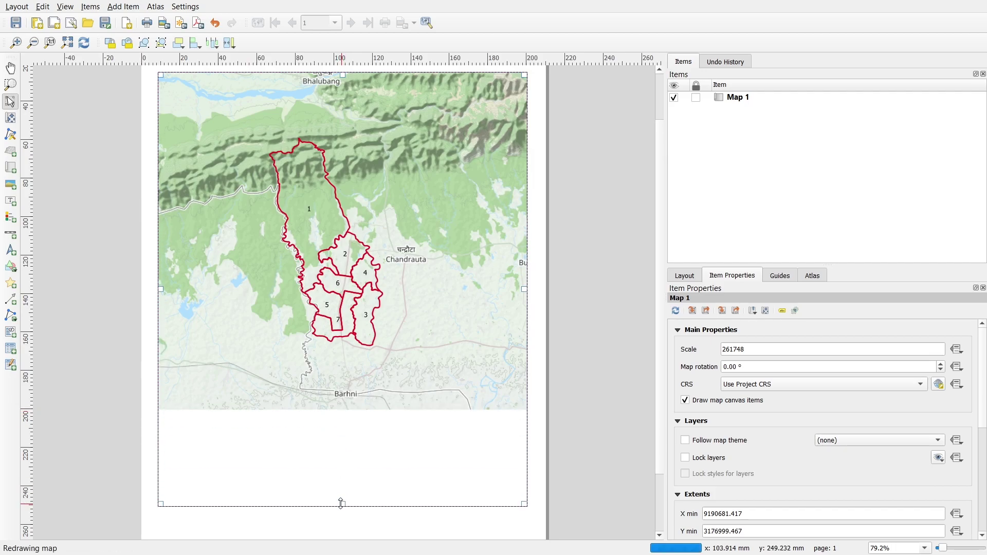
scroll(276, 327, down, 1)
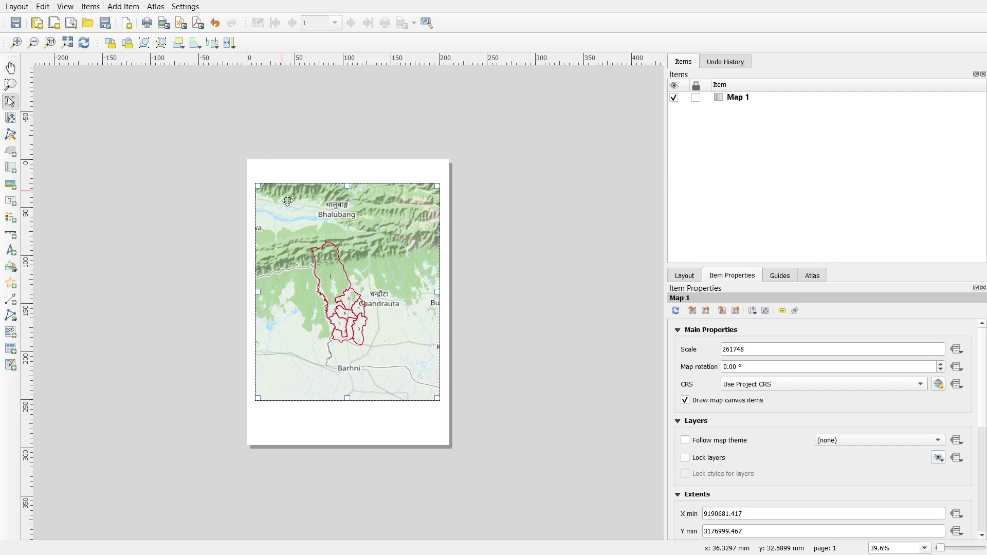
scroll(223, 233, up, 1)
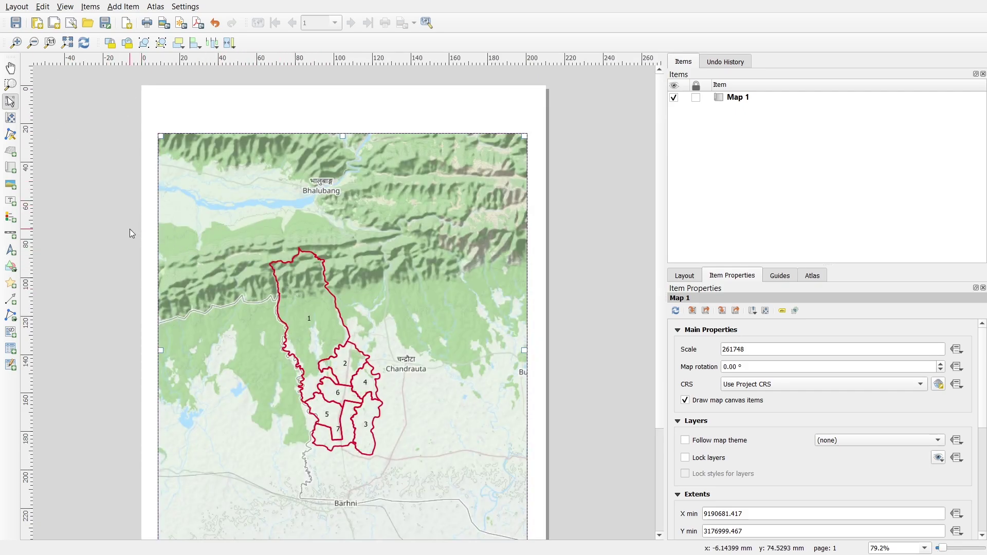
scroll(129, 229, down, 1)
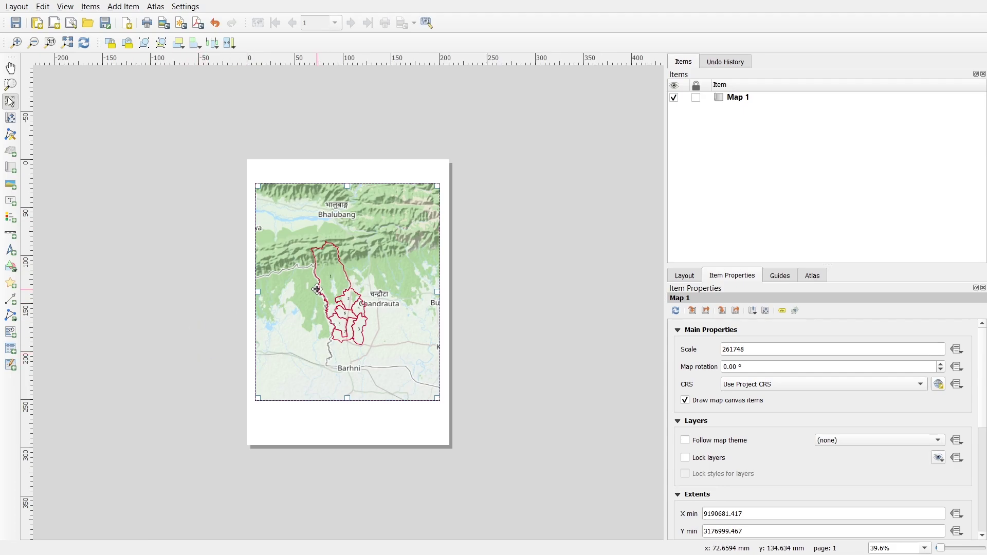
scroll(317, 290, up, 1)
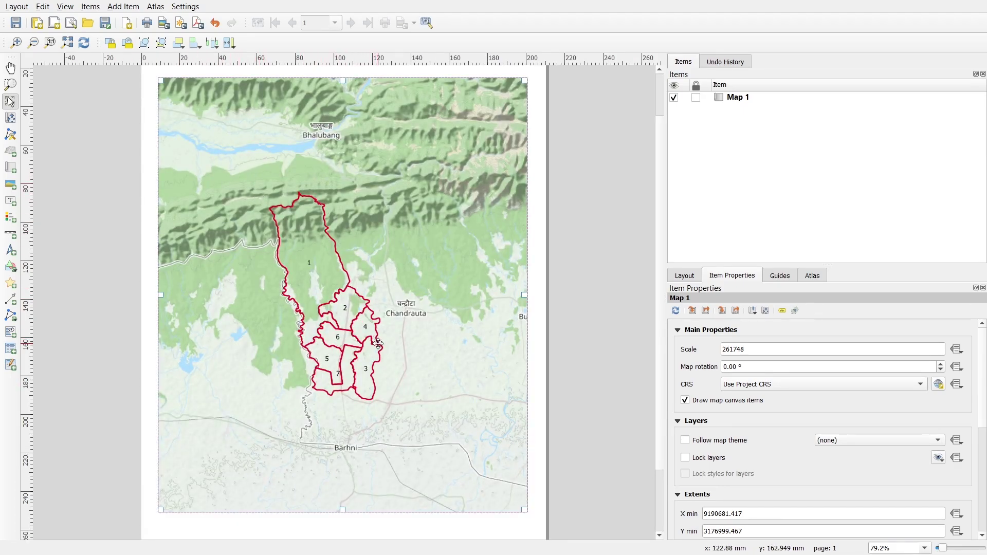
scroll(307, 309, down, 1)
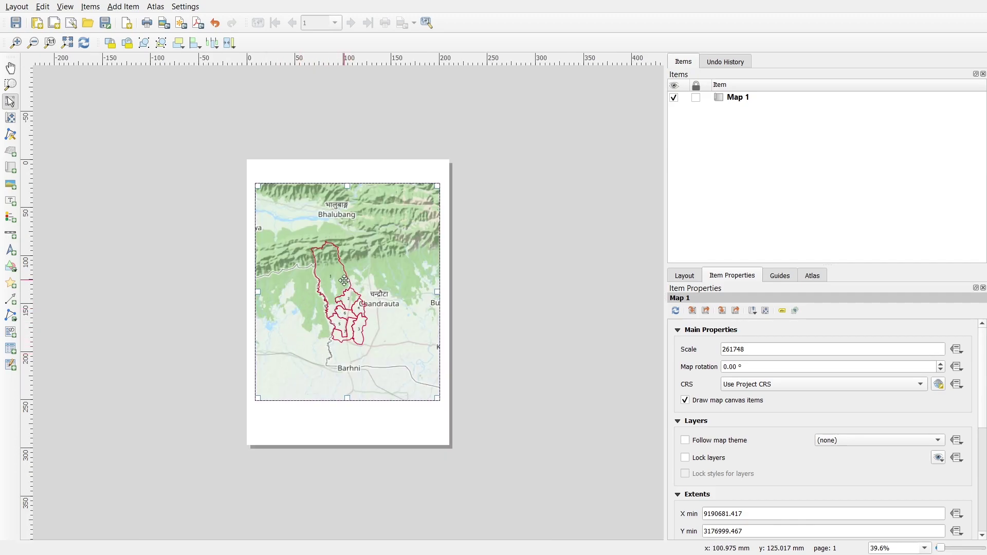
scroll(335, 307, up, 1)
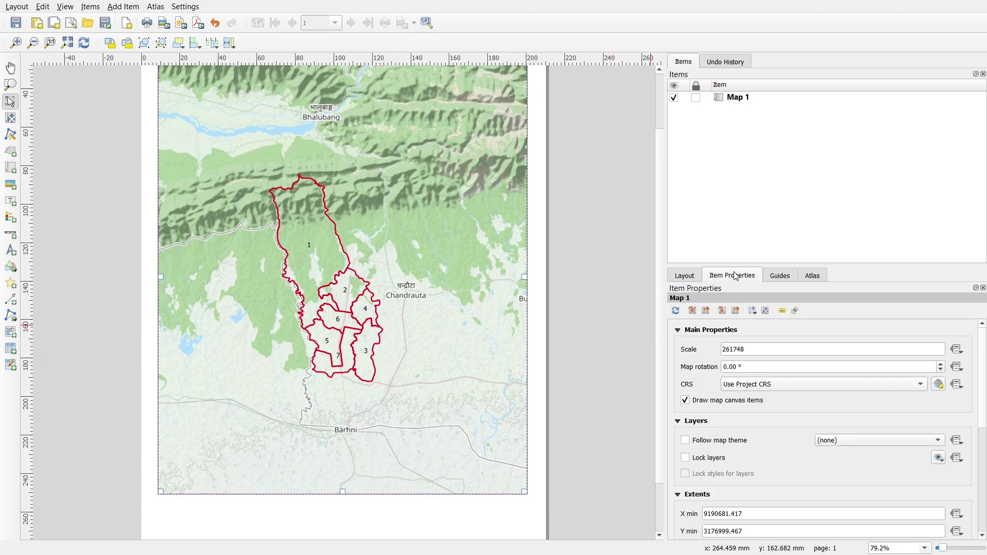
Step: Enable atlas generation with coverage layer bijaynagar, sorting pages by WARD
click(813, 281)
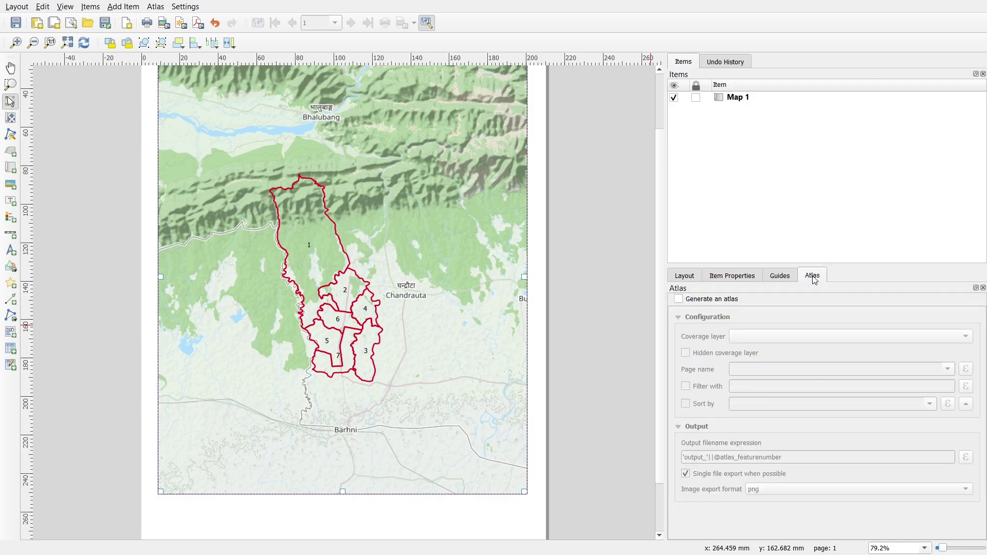
click(679, 300)
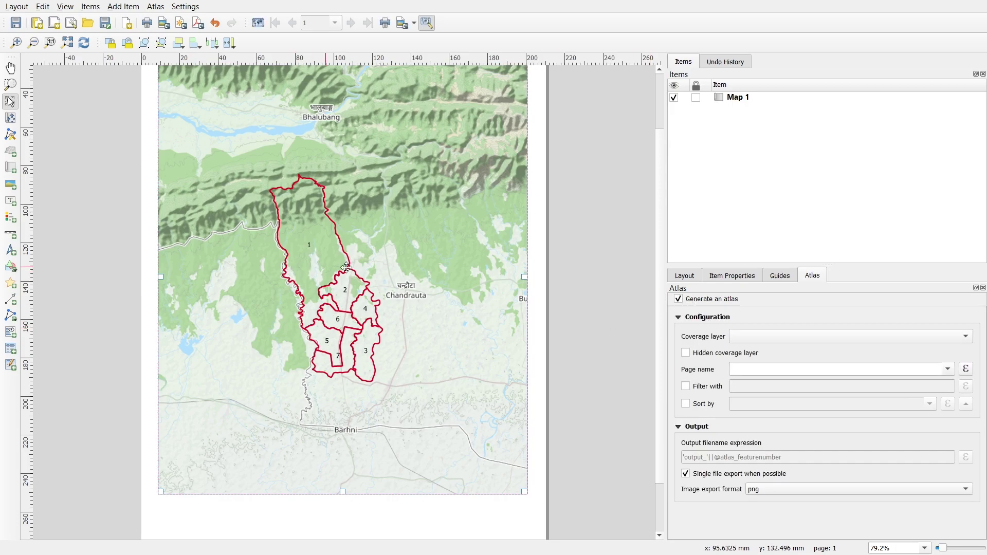
click(747, 341)
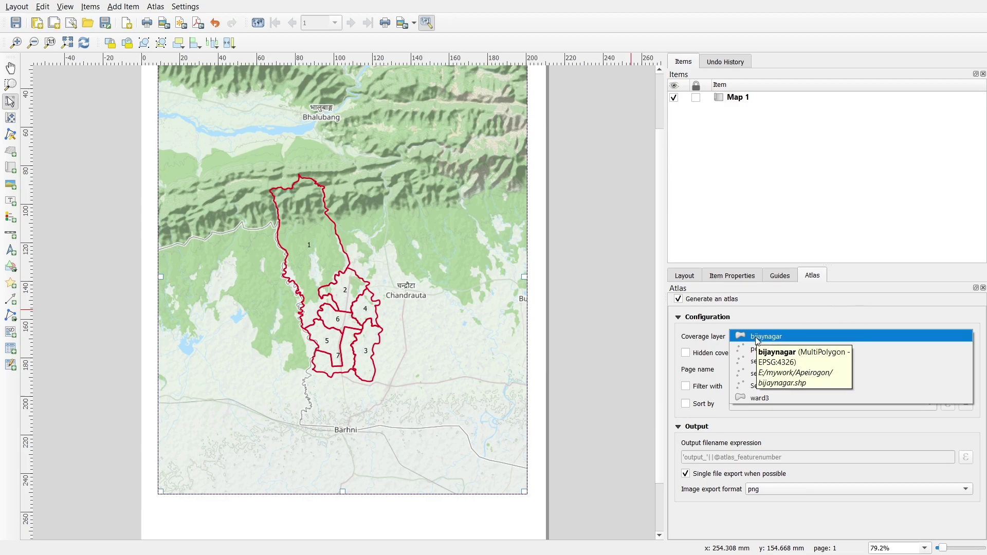
click(758, 337)
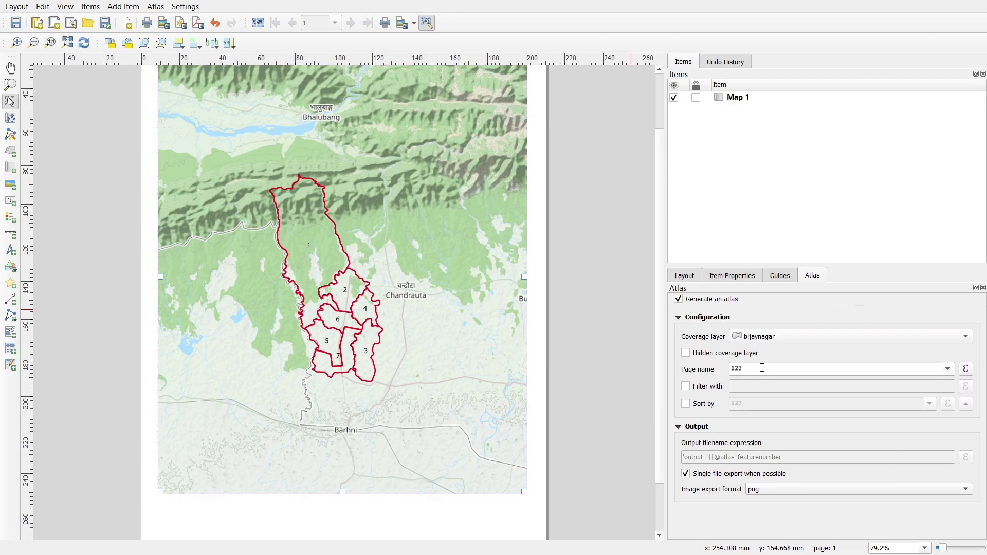
click(685, 387)
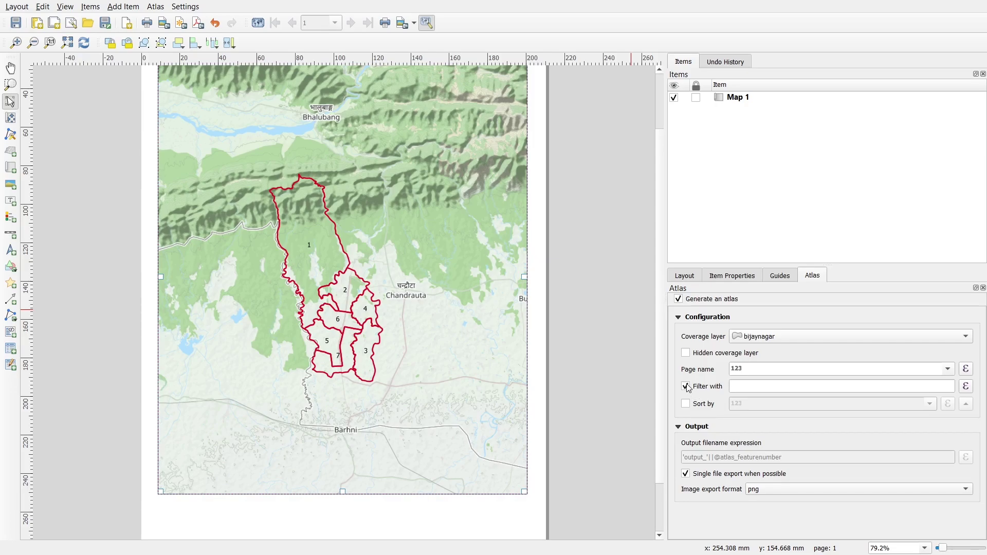
click(686, 387)
click(686, 404)
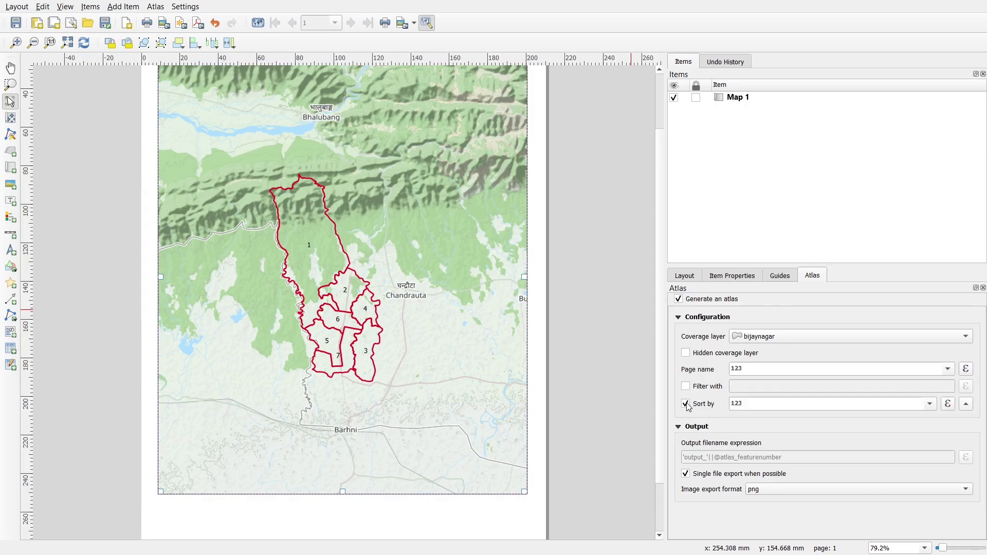
click(930, 405)
click(772, 496)
Step: Tick Controlled by Atlas for Map 1, keeping a 10% margin around each ward
click(732, 279)
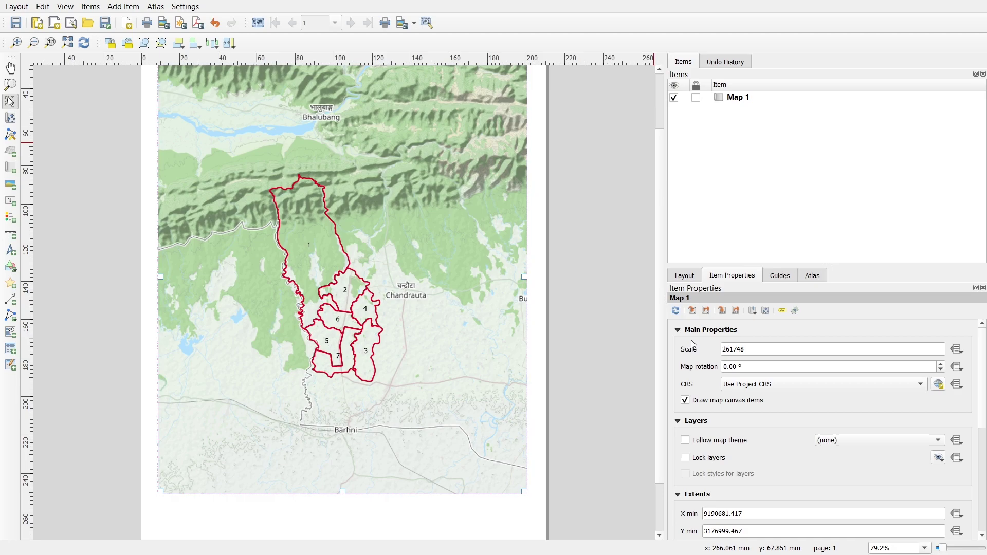
scroll(694, 339, down, 1)
scroll(713, 386, down, 5)
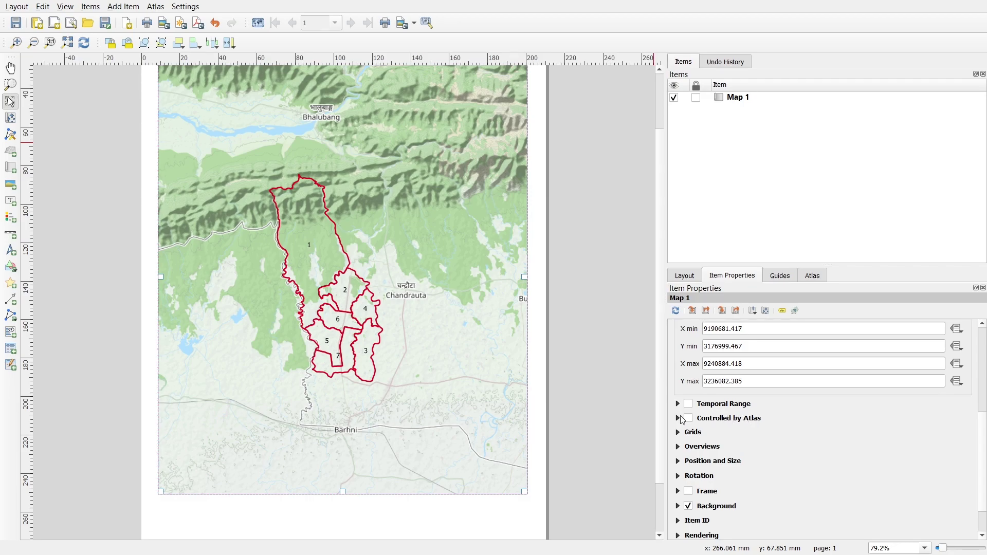
click(678, 419)
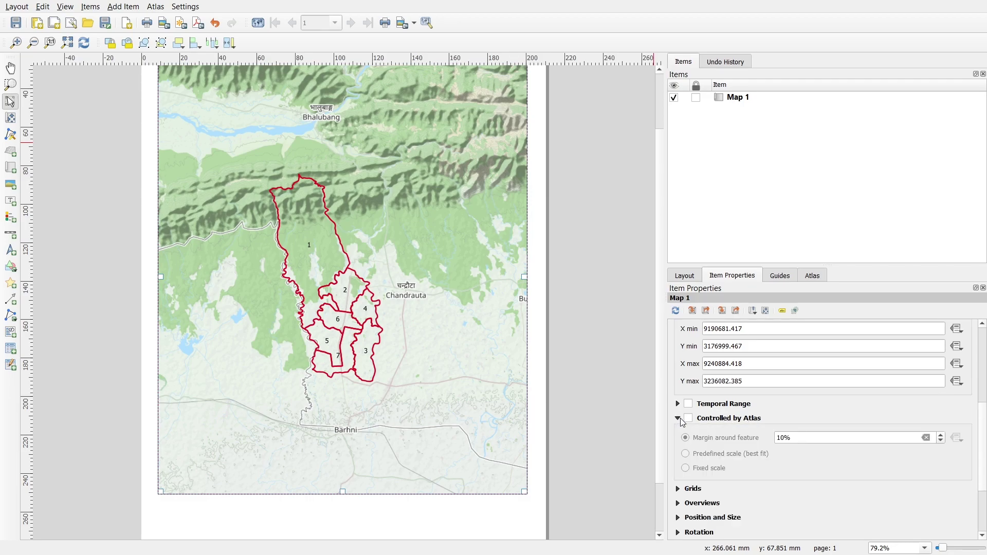
click(688, 419)
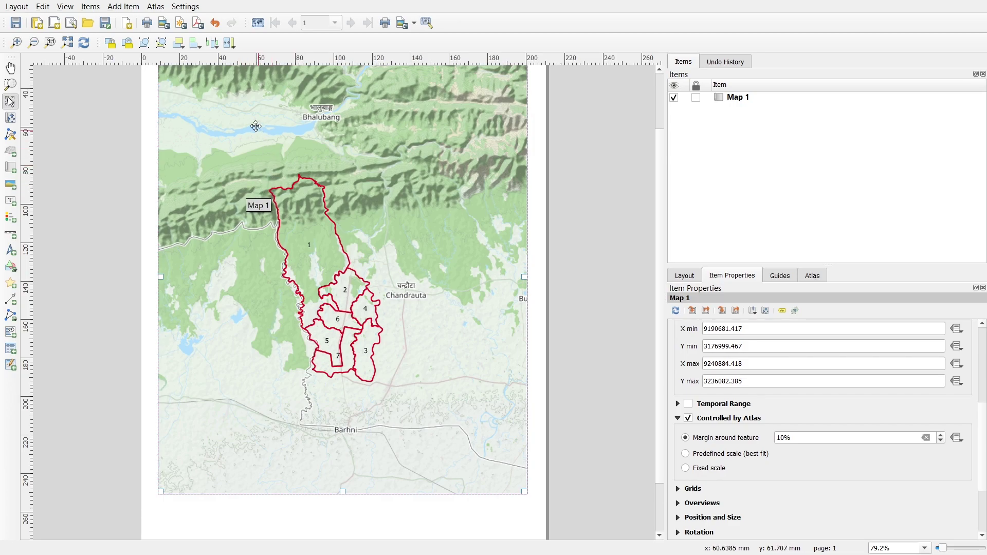
Step: Turn on the atlas preview and step forward through the ward pages to ward 7
click(259, 23)
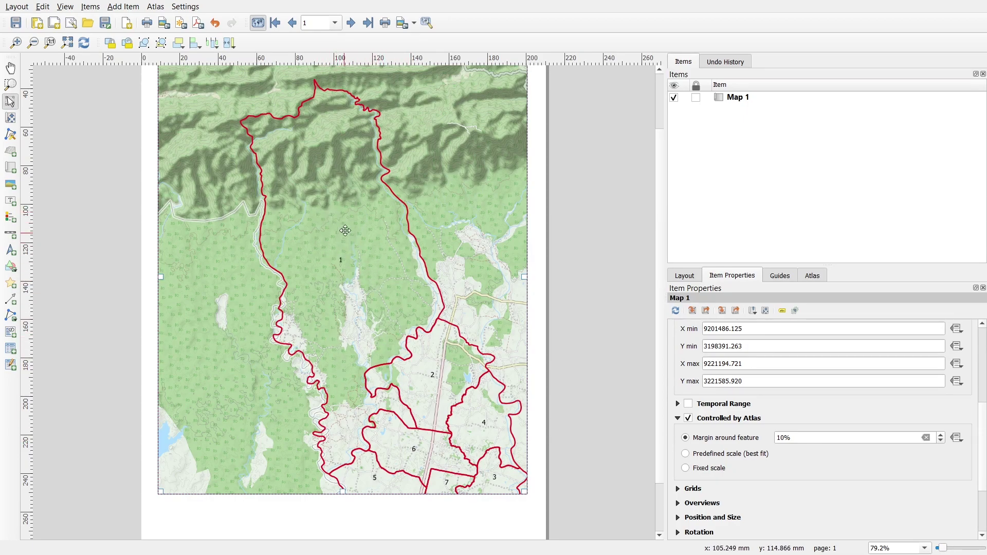
scroll(663, 259, up, 1)
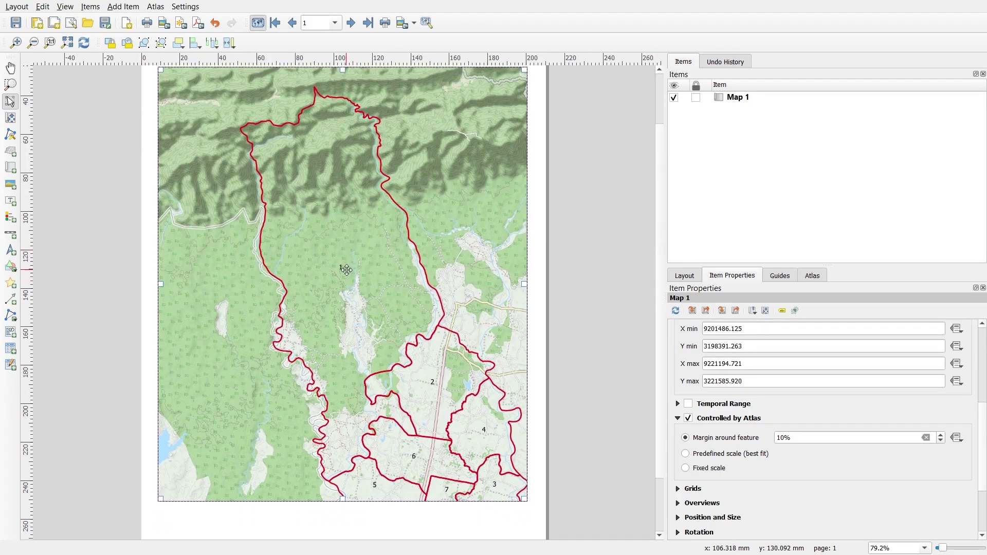
click(351, 24)
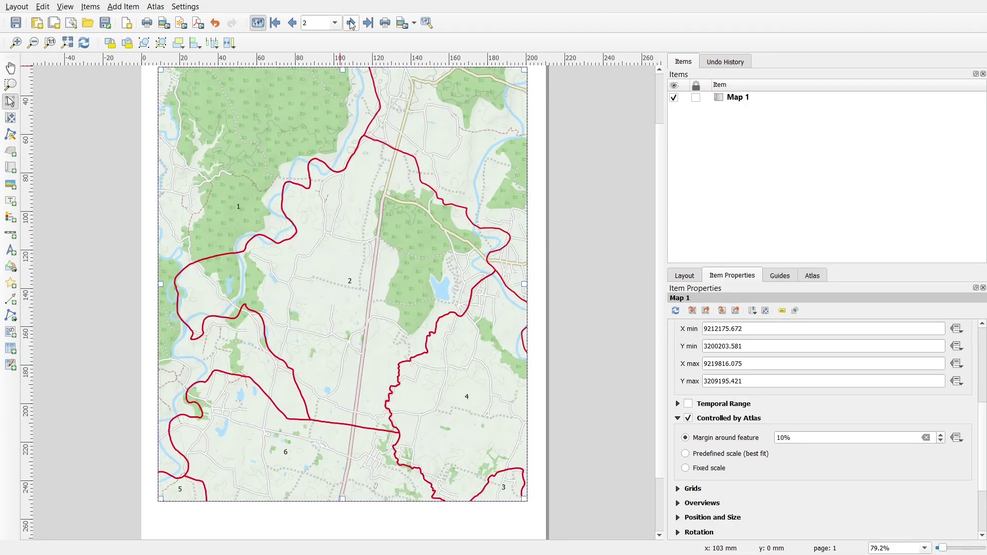
click(351, 23)
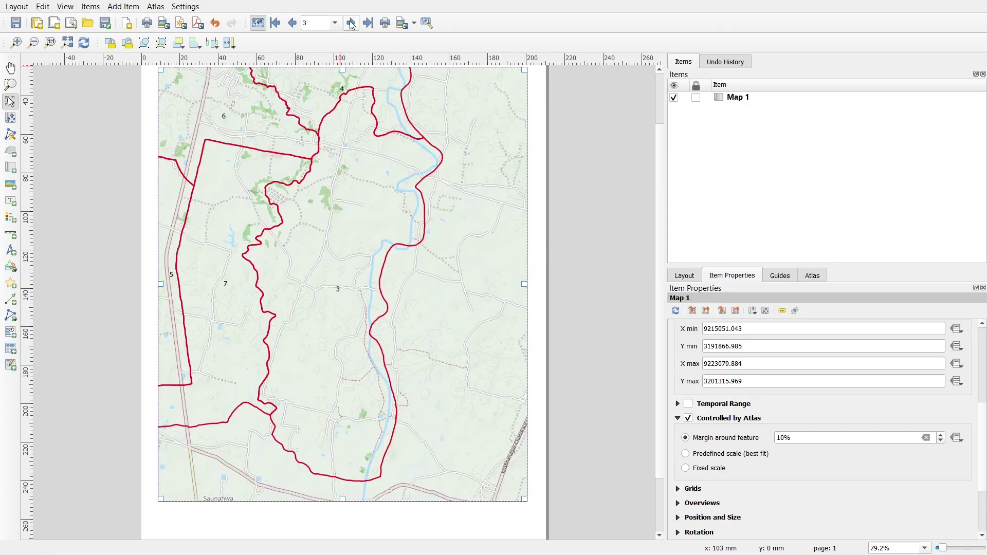
click(352, 23)
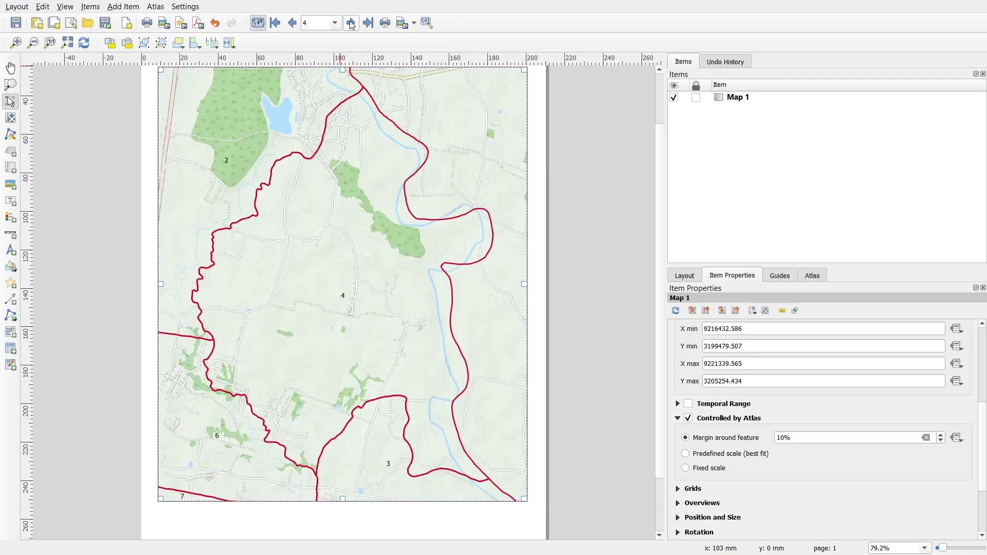
click(351, 24)
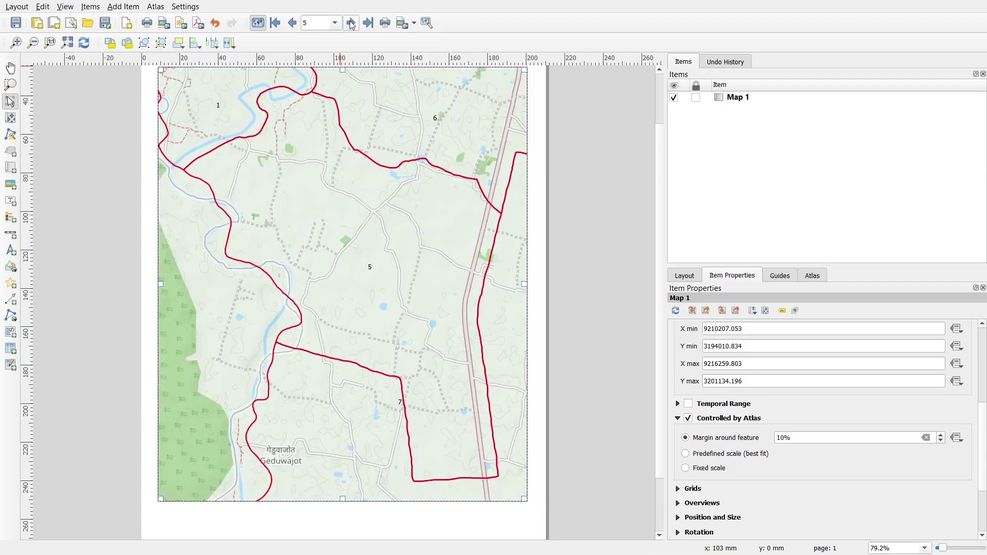
click(352, 24)
click(351, 23)
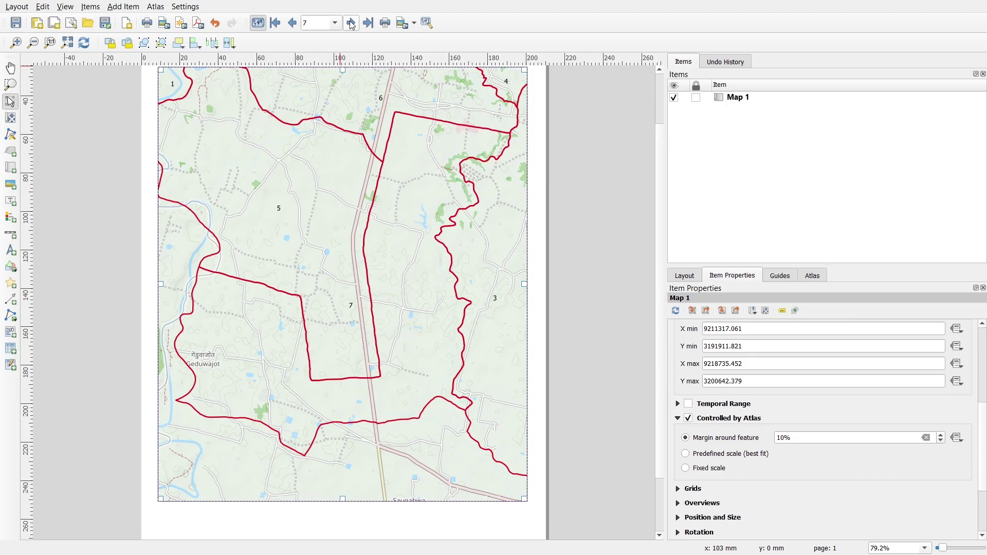
Step: Step back through the atlas pages from ward 6 to ward 1
click(293, 25)
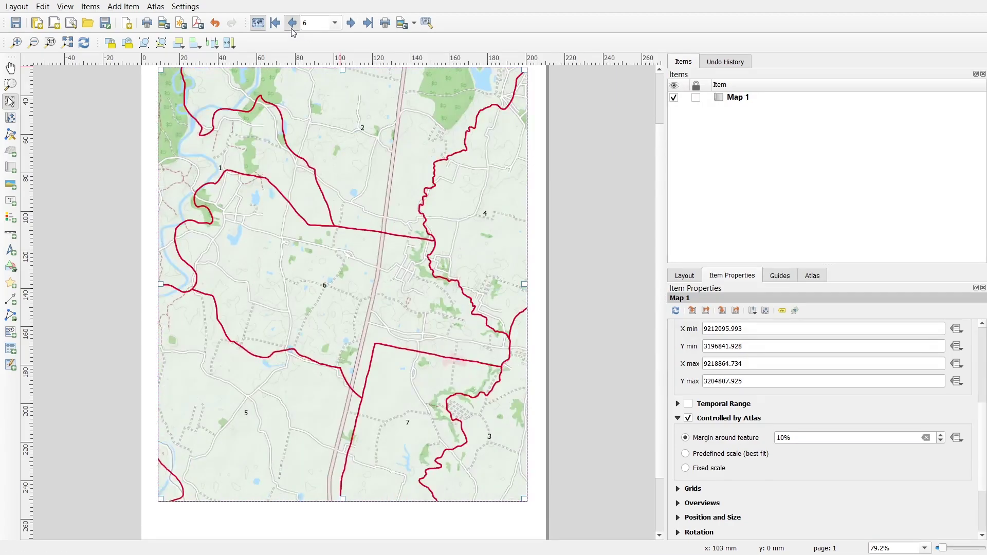
click(292, 24)
click(292, 24)
click(292, 24)
click(292, 25)
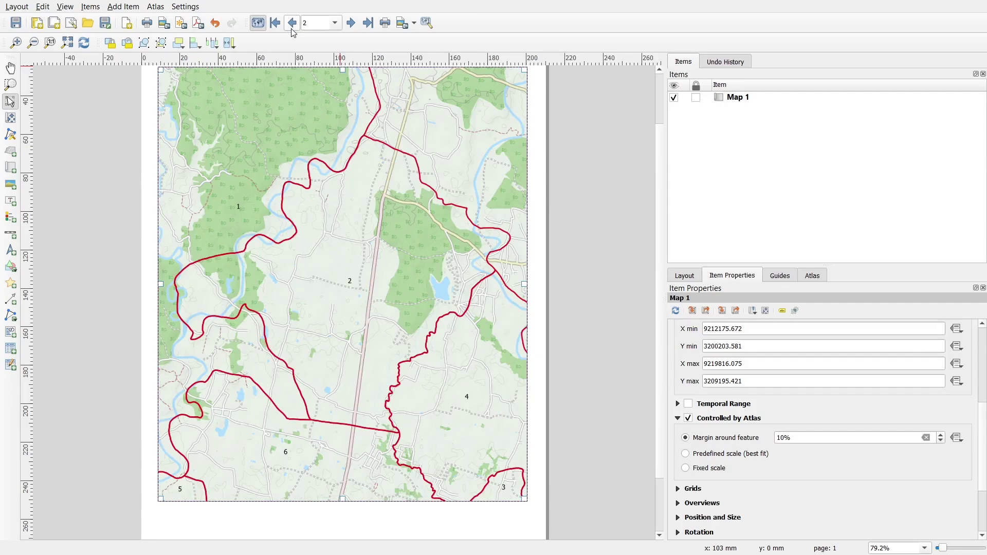
click(292, 26)
Step: Place a North Arrow in the top-right corner of Map 1
scroll(592, 302, down, 1)
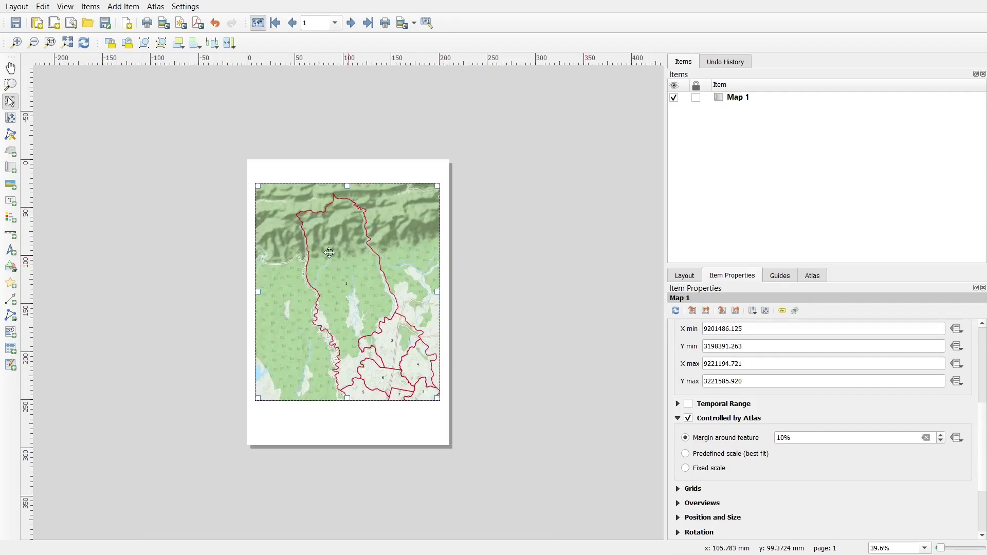
scroll(540, 255, up, 1)
scroll(654, 233, down, 3)
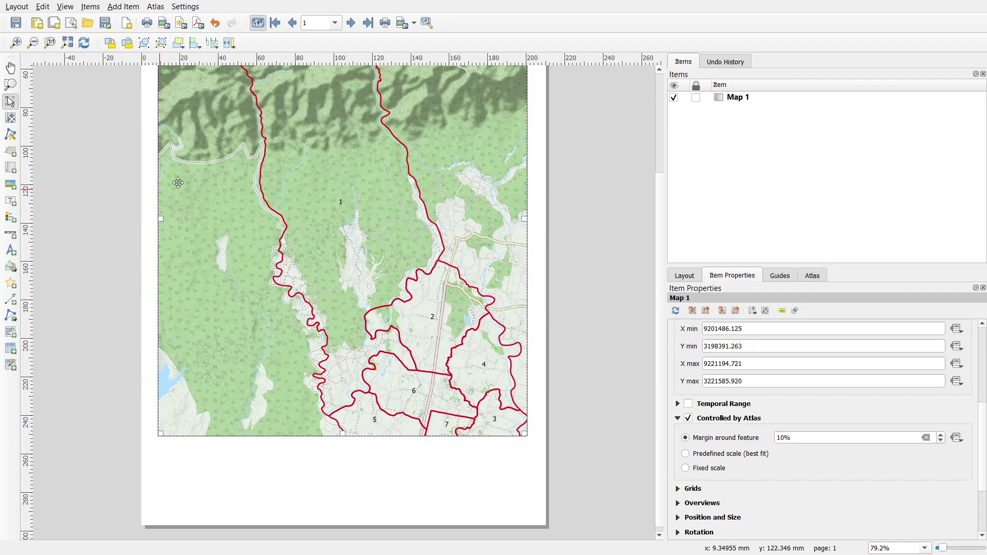
click(10, 250)
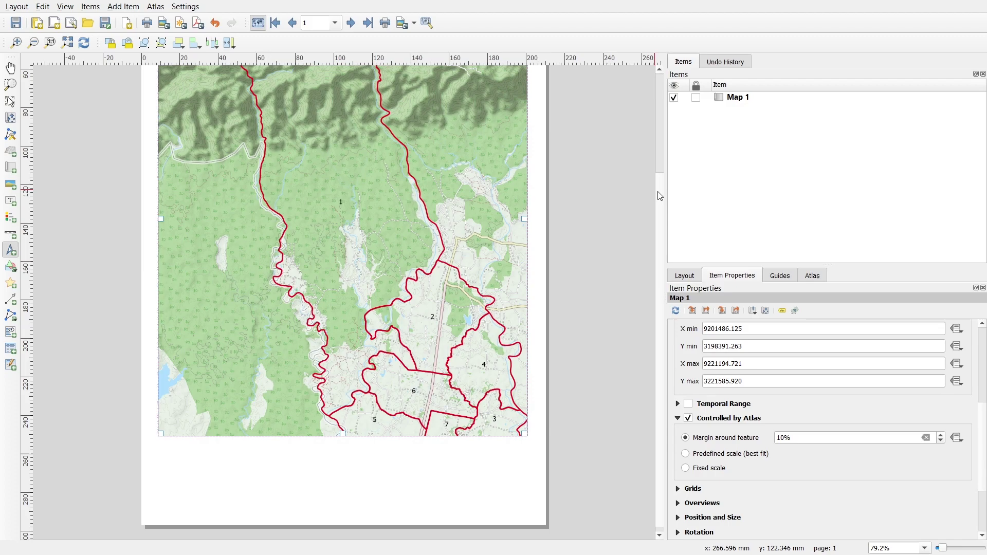
scroll(660, 194, up, 3)
drag(494, 120, 519, 161)
click(557, 190)
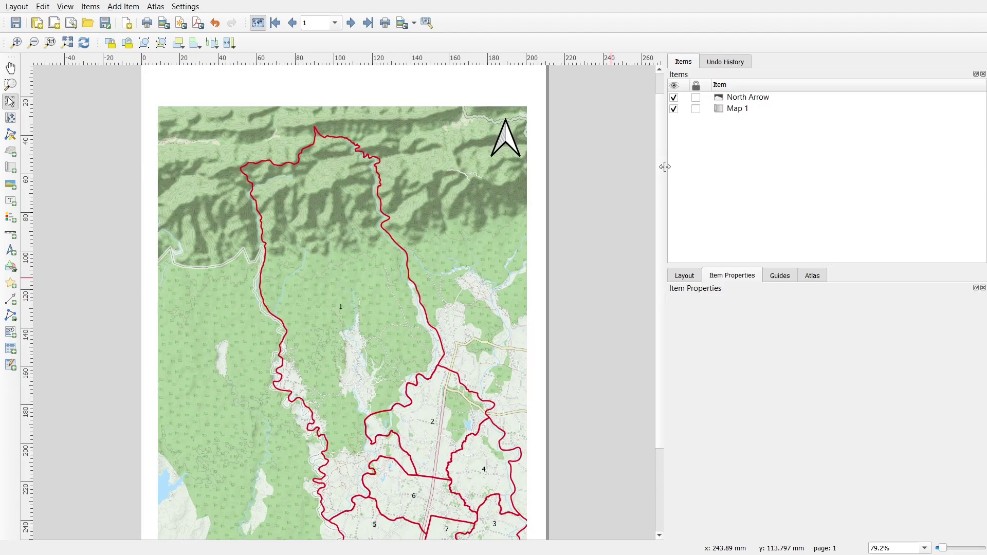
scroll(662, 170, down, 3)
scroll(201, 453, down, 1)
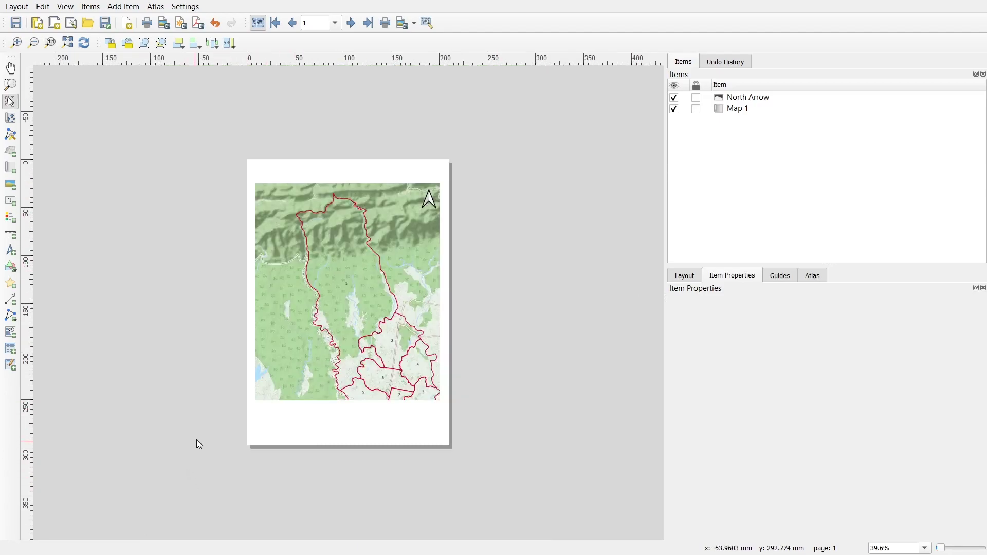
scroll(196, 406, up, 1)
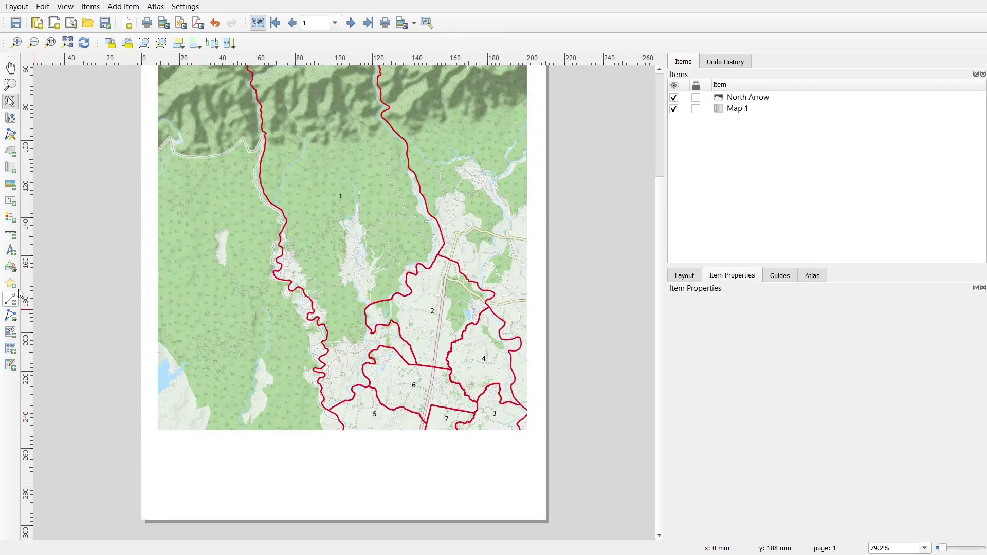
Step: Add a scale bar below the map and adjust its label multiplier and segment count
click(10, 235)
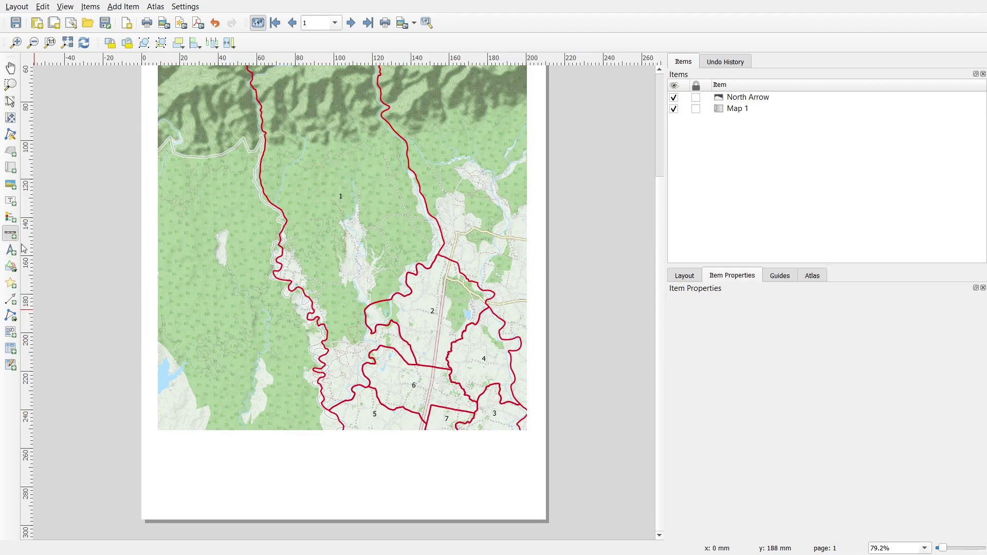
drag(250, 442, 404, 463)
scroll(690, 394, down, 1)
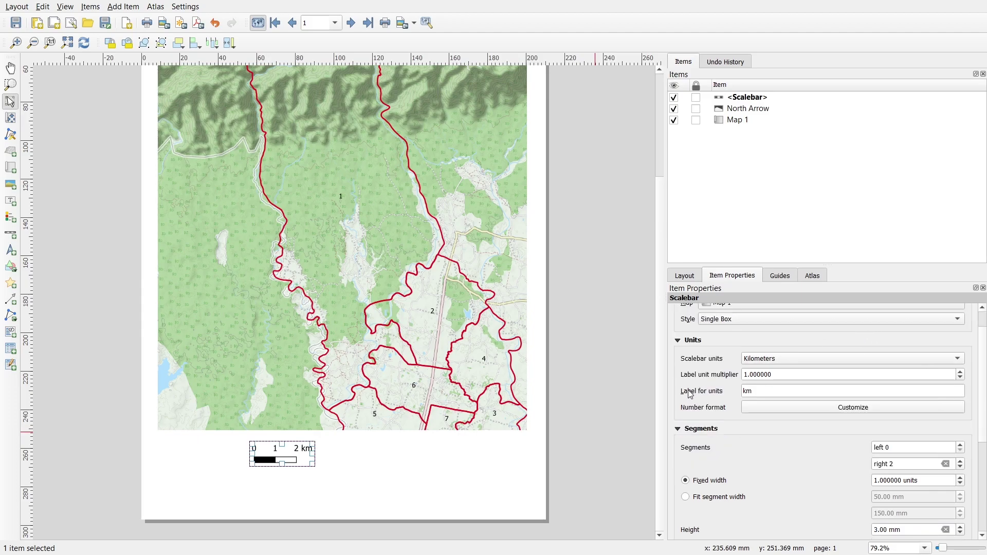
click(961, 371)
click(961, 461)
click(960, 462)
click(960, 461)
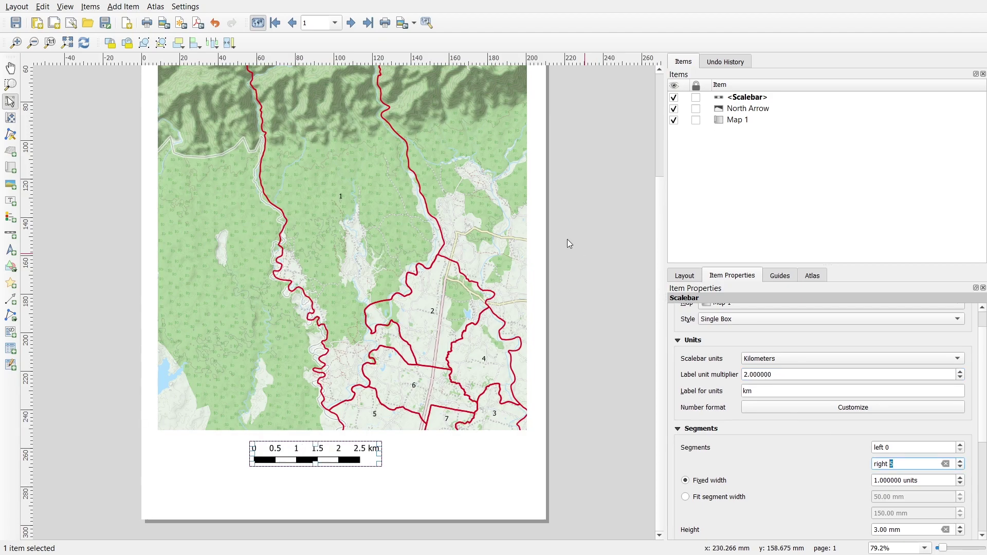
click(591, 233)
click(350, 448)
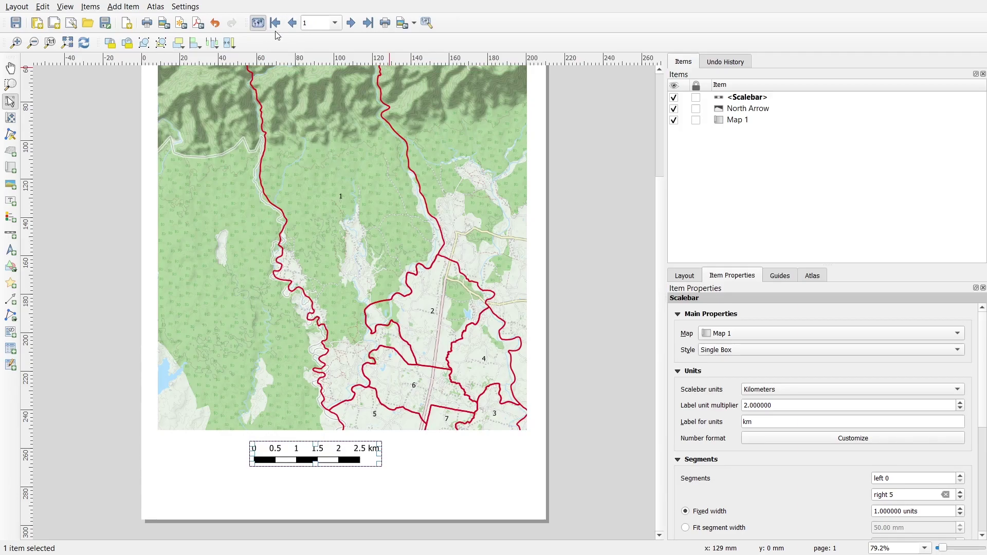
Step: Preview wards 2 and 3, narrow the scale bar and set it to 3 right segments
click(352, 23)
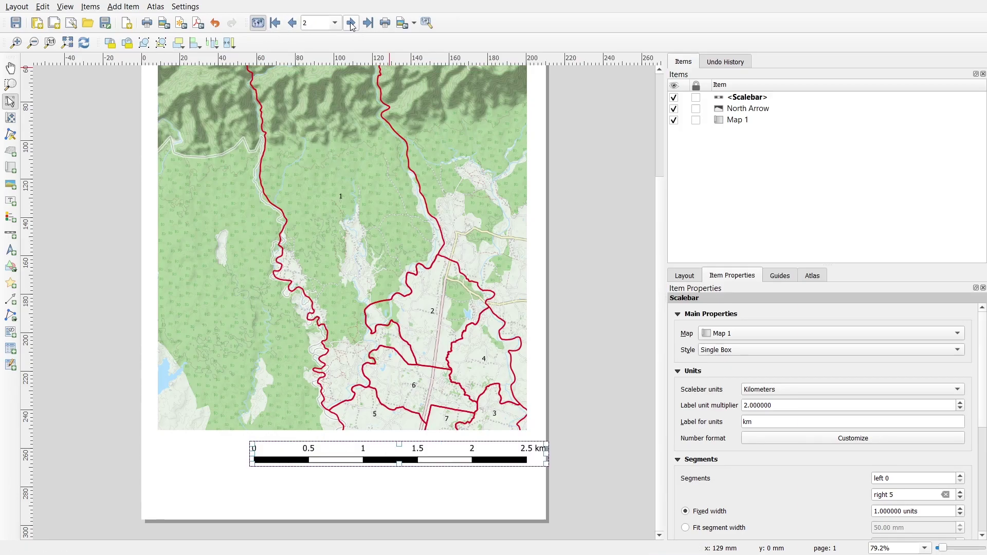
click(351, 23)
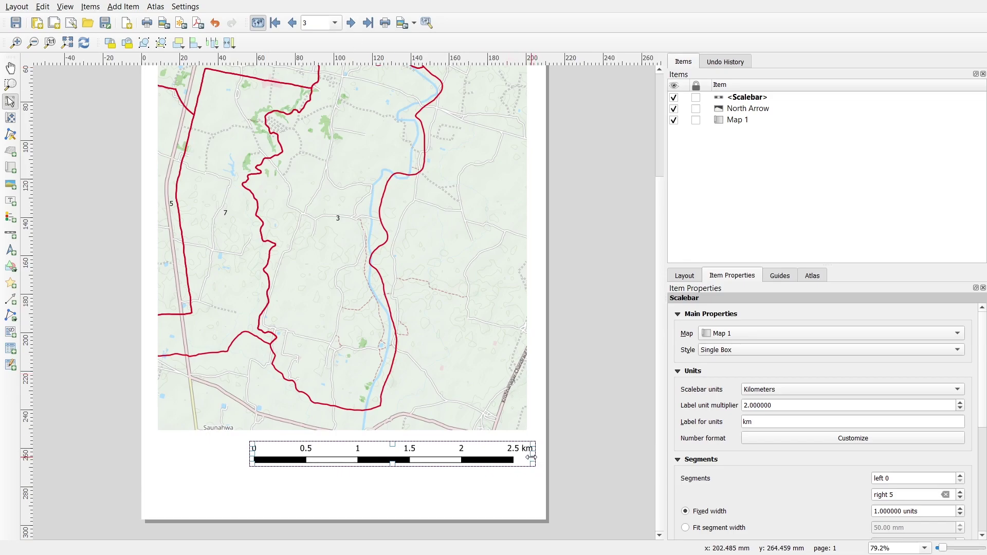
drag(535, 455, 452, 443)
click(960, 492)
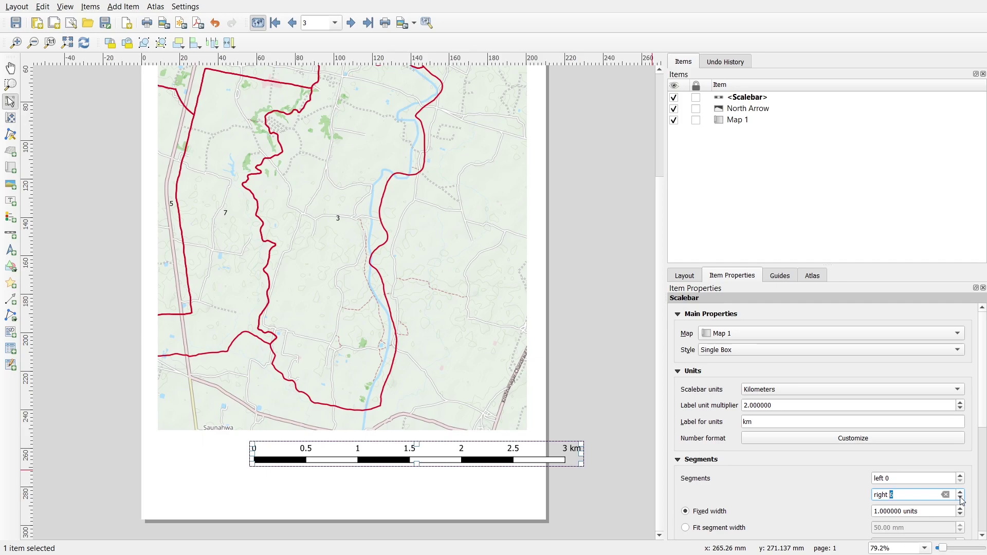
click(960, 498)
click(961, 498)
click(961, 498)
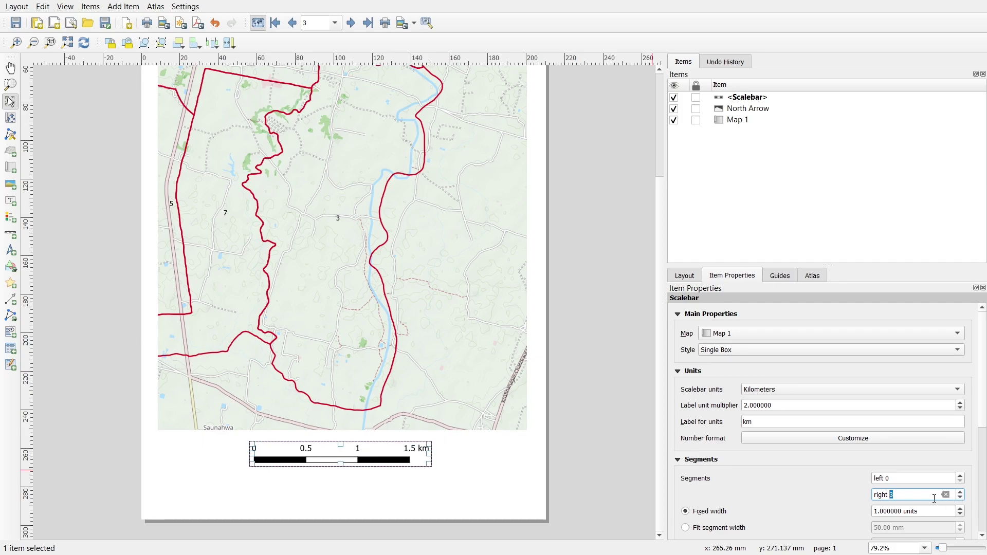
Step: Preview the ward 4 to 7 pages and reset the label unit multiplier to 1
click(357, 23)
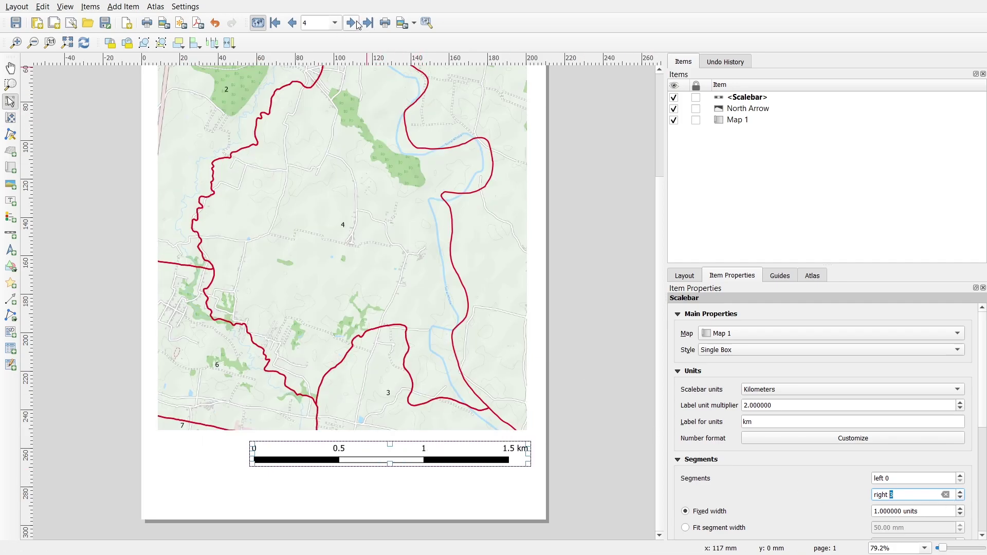
click(358, 26)
click(358, 25)
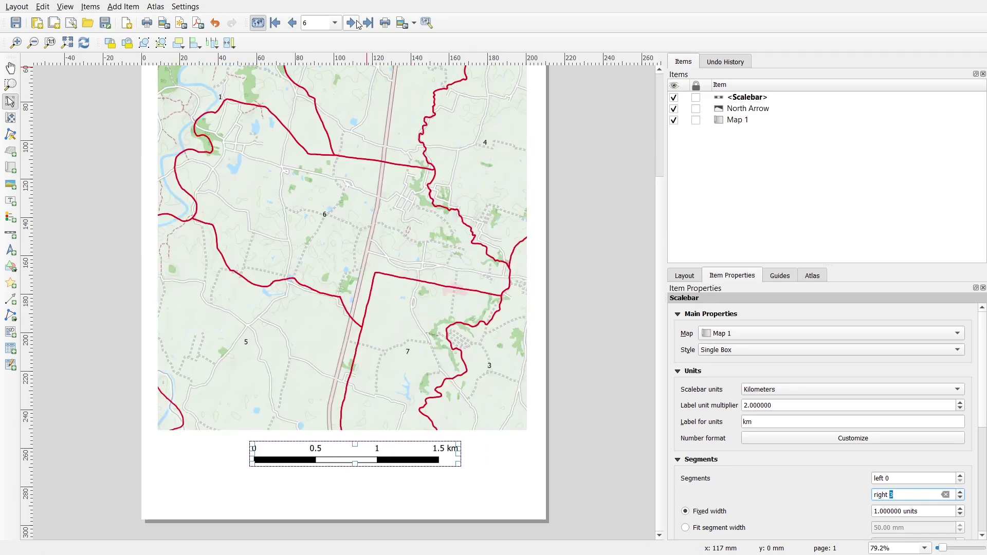
click(358, 26)
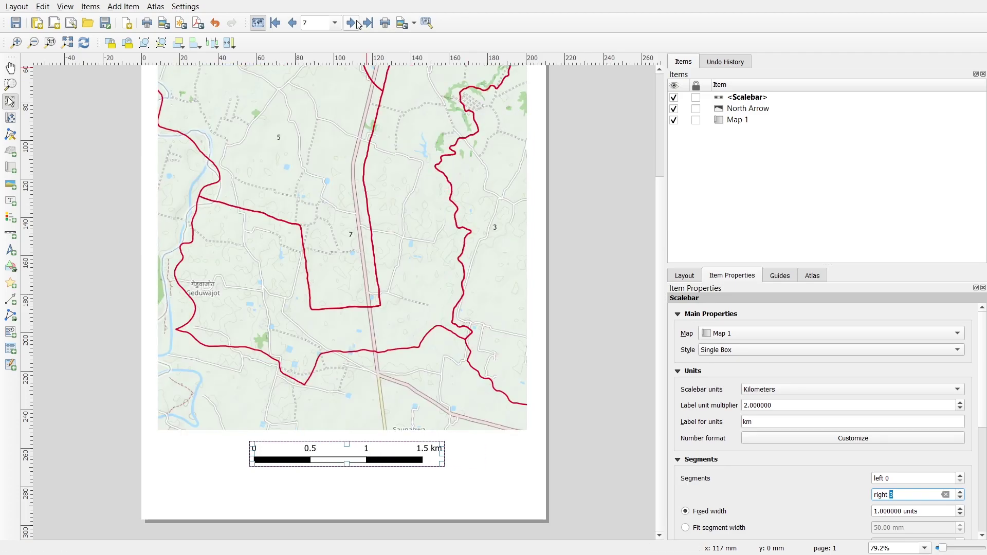
scroll(748, 499, down, 1)
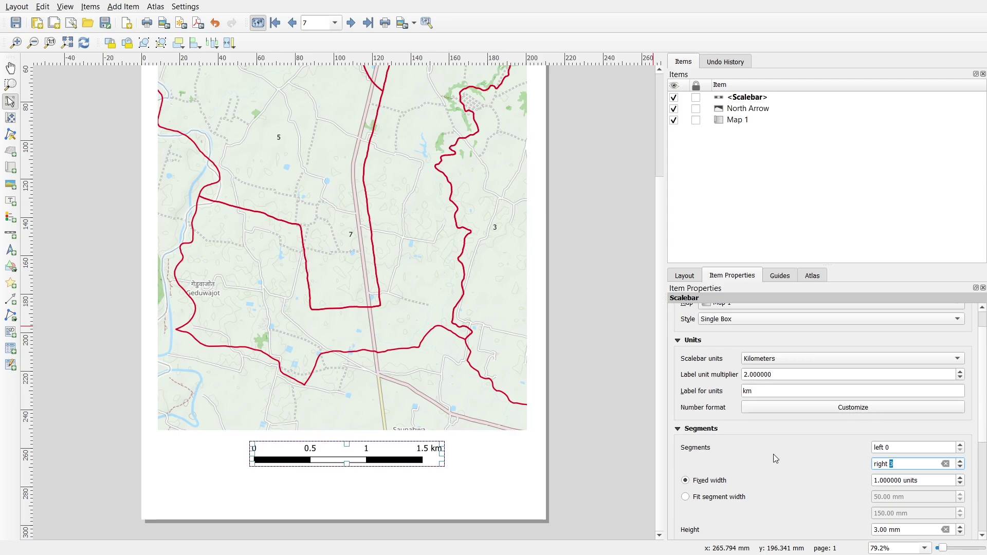
click(960, 378)
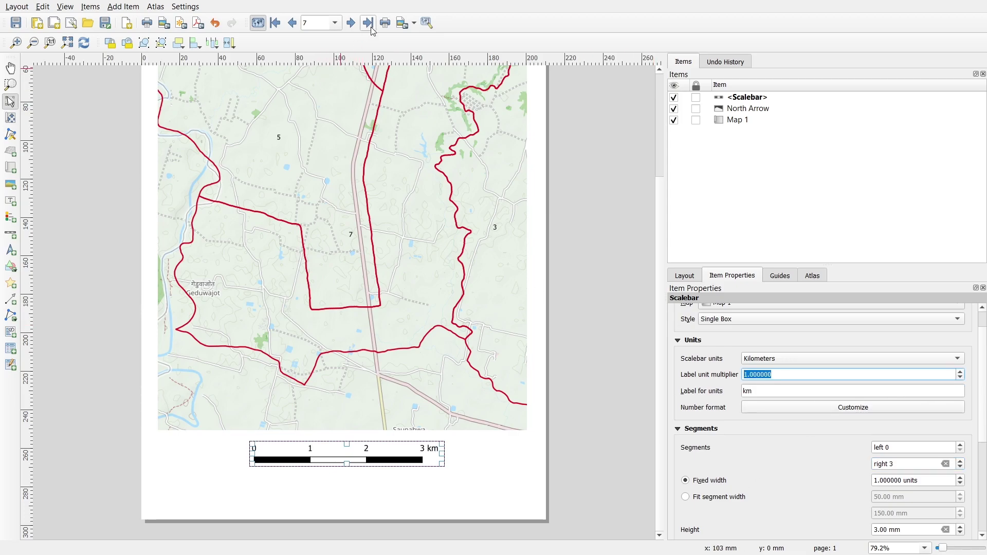
Step: Step back to ward 1's page and reduce the scale bar to two right segments
click(291, 27)
click(291, 27)
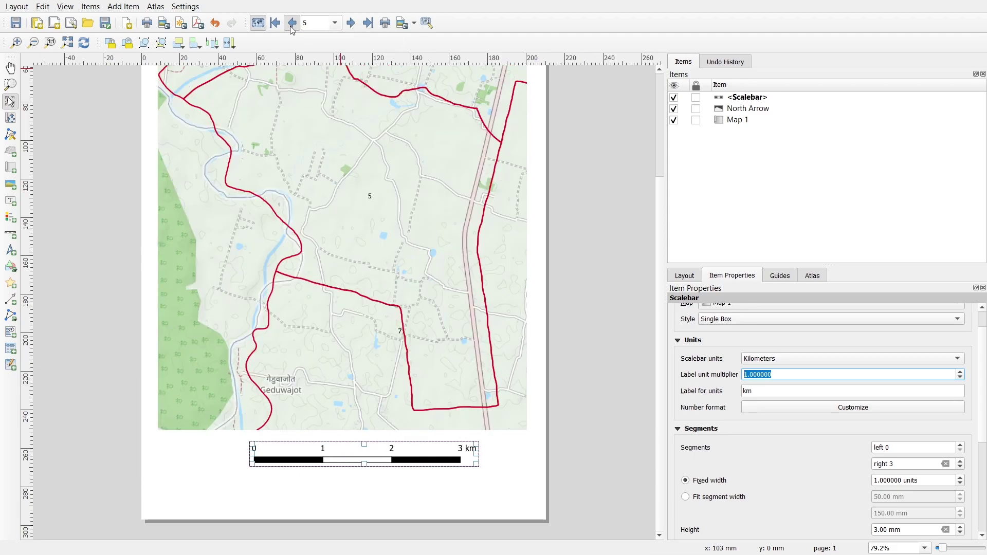
click(292, 27)
click(292, 27)
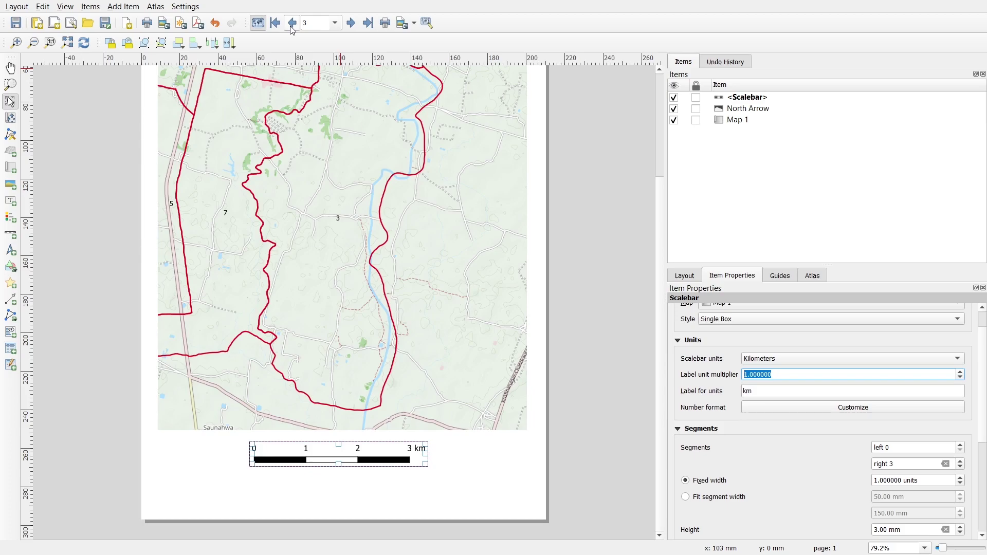
click(292, 27)
click(292, 26)
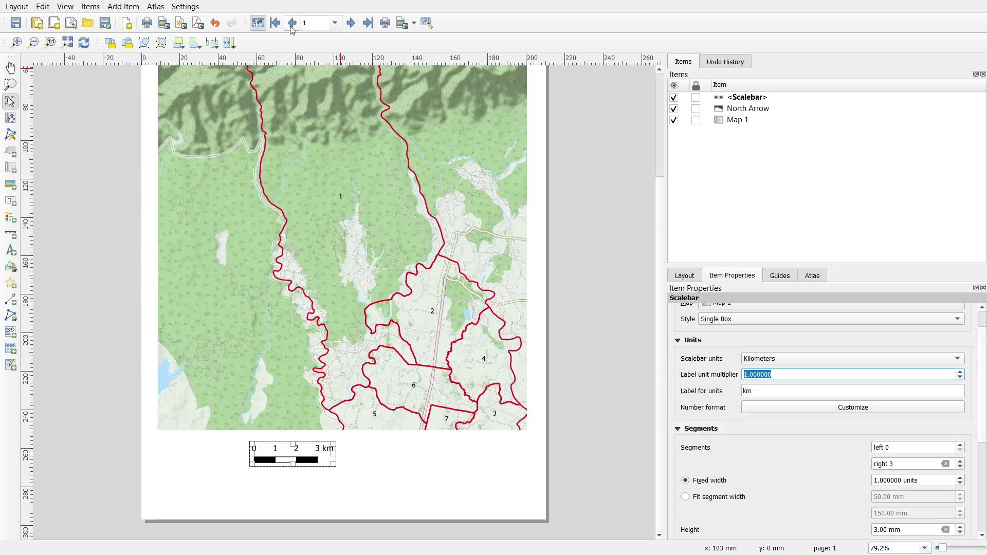
click(961, 467)
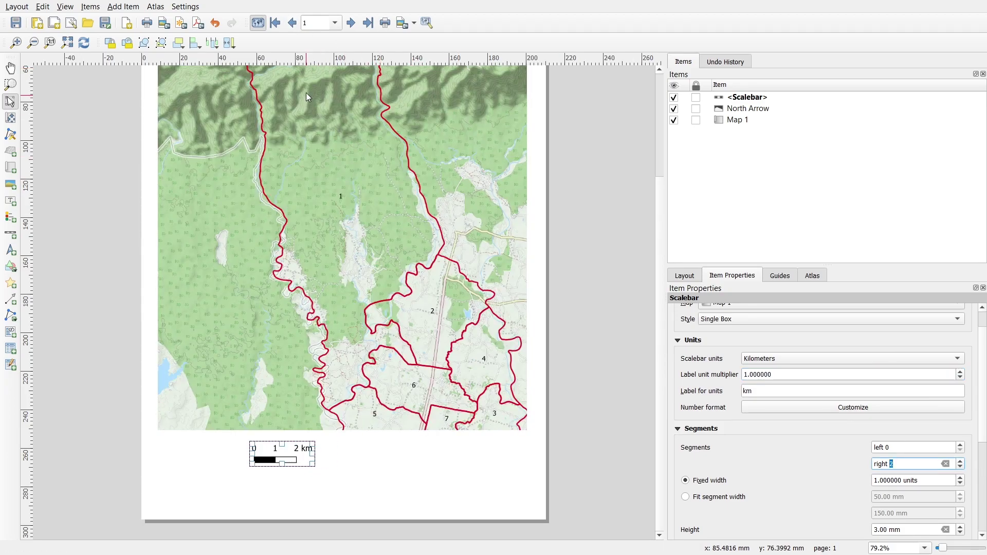
Step: Advance the atlas preview page by page through to the last ward
click(351, 24)
click(351, 25)
click(352, 24)
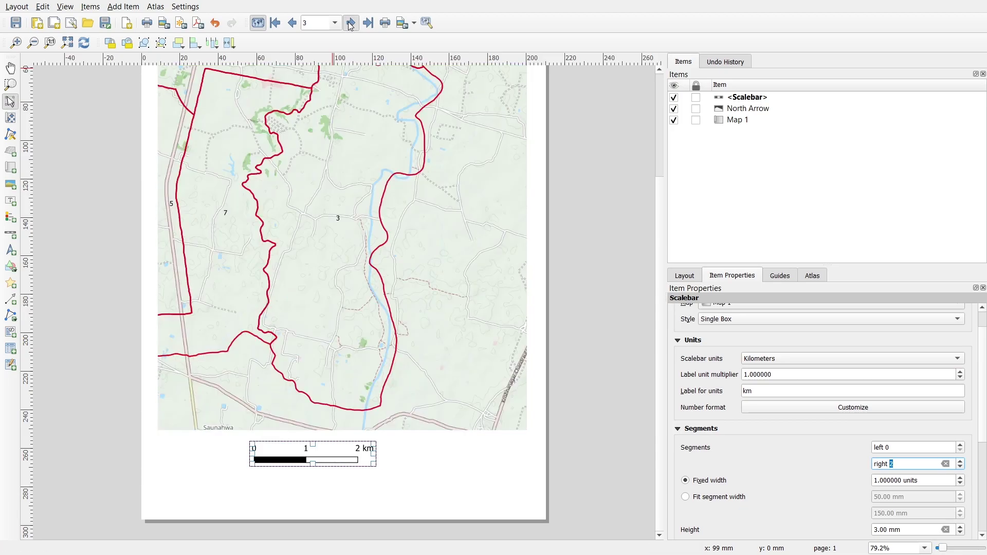
click(351, 25)
click(351, 24)
click(351, 24)
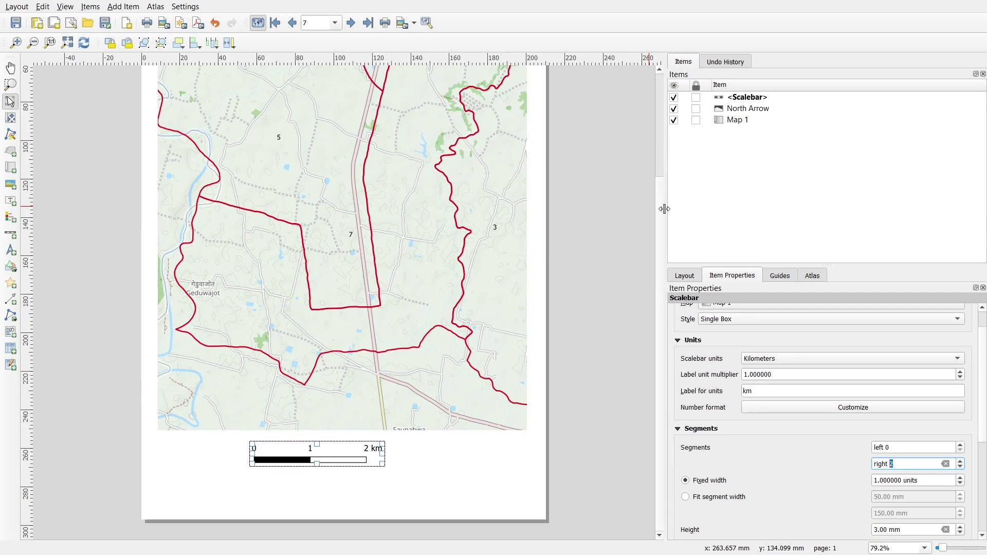
Step: Turn on the Frame option for Map 1 so the ward map gets a border
scroll(661, 220, up, 3)
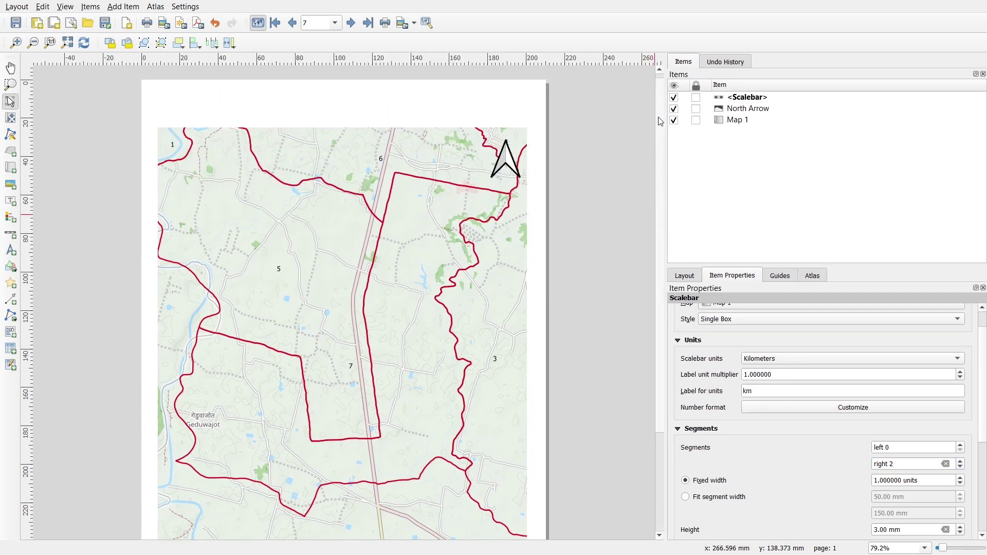
click(226, 159)
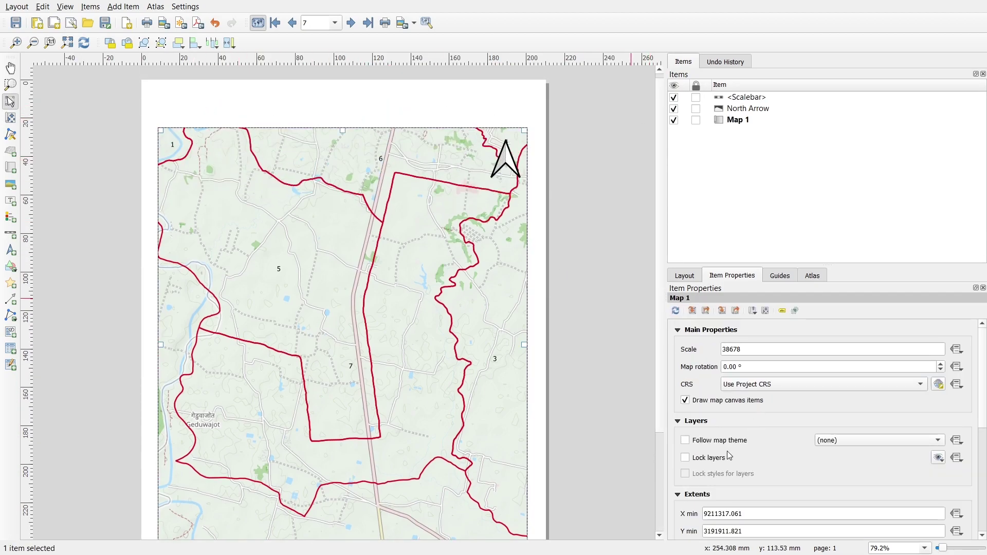
scroll(728, 452, down, 6)
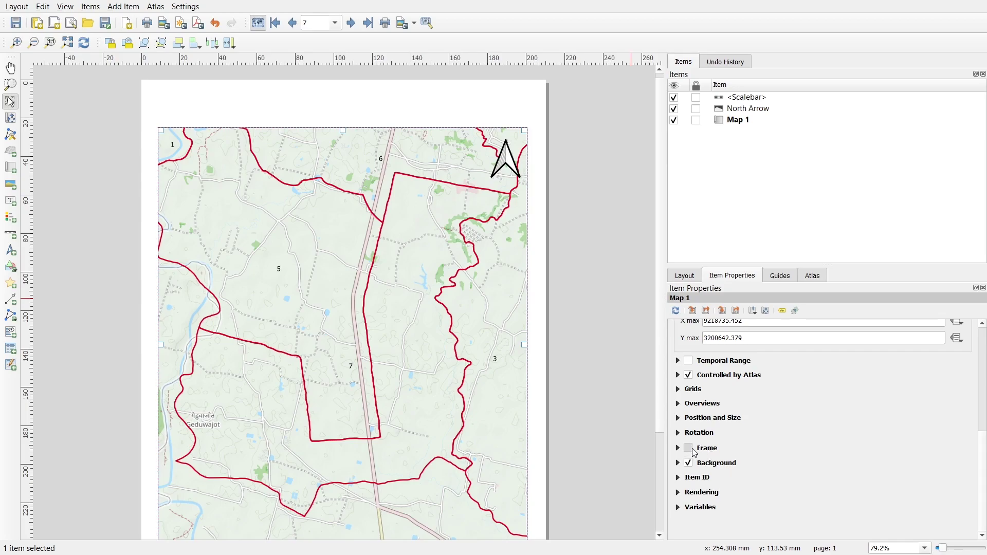
click(688, 448)
click(569, 260)
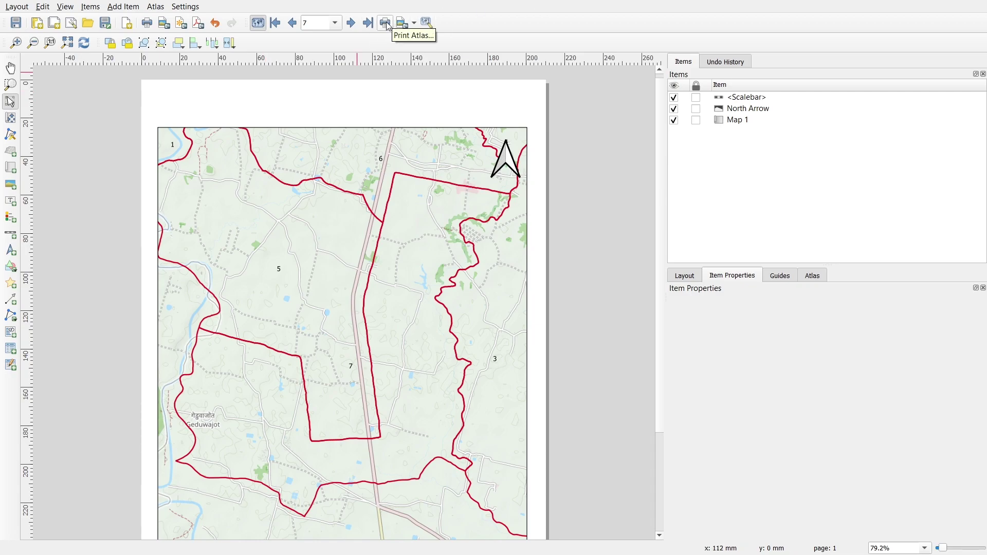
Step: Export the atlas as a single PDF, map.pdf, into the BIJAYNAGAR shapefiles folder
click(414, 28)
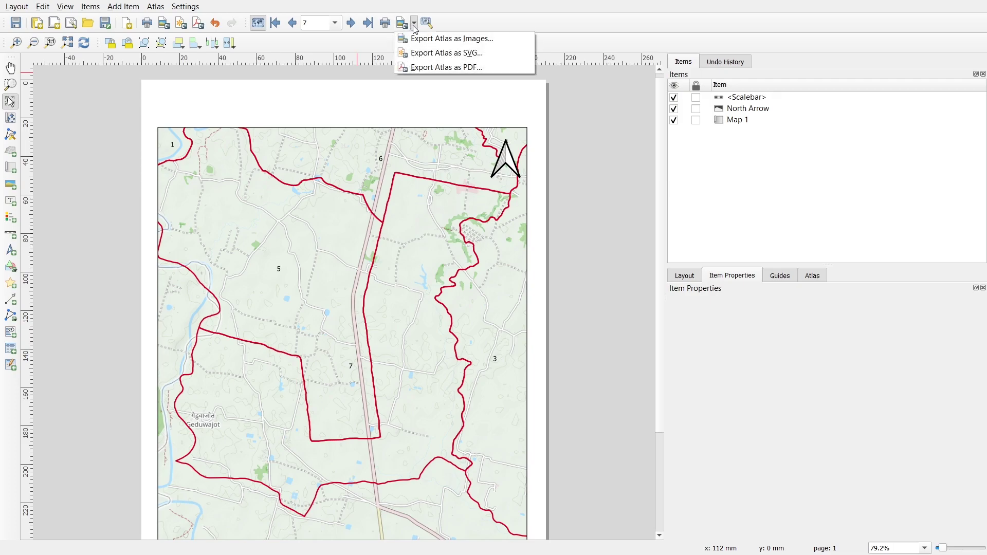
click(455, 68)
click(692, 380)
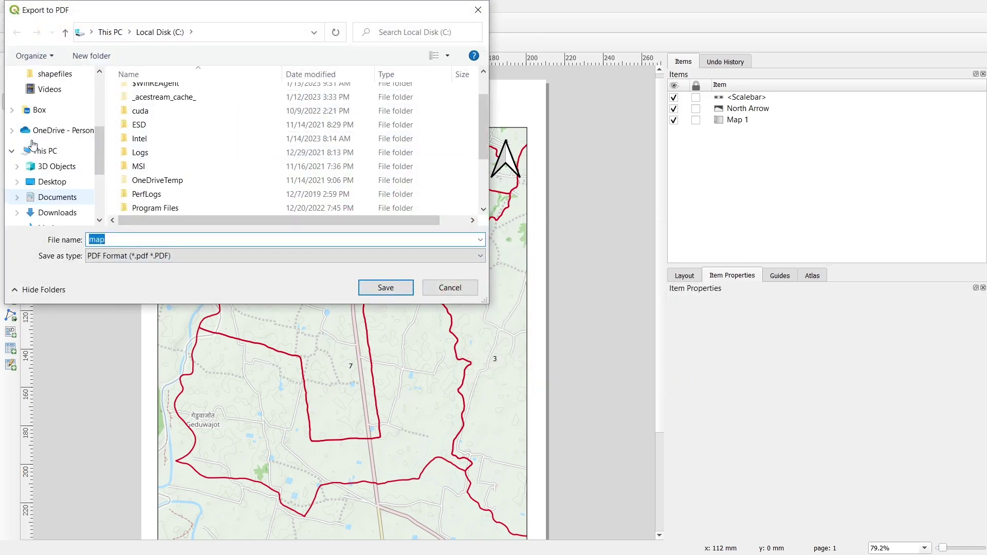
scroll(32, 144, up, 3)
click(55, 150)
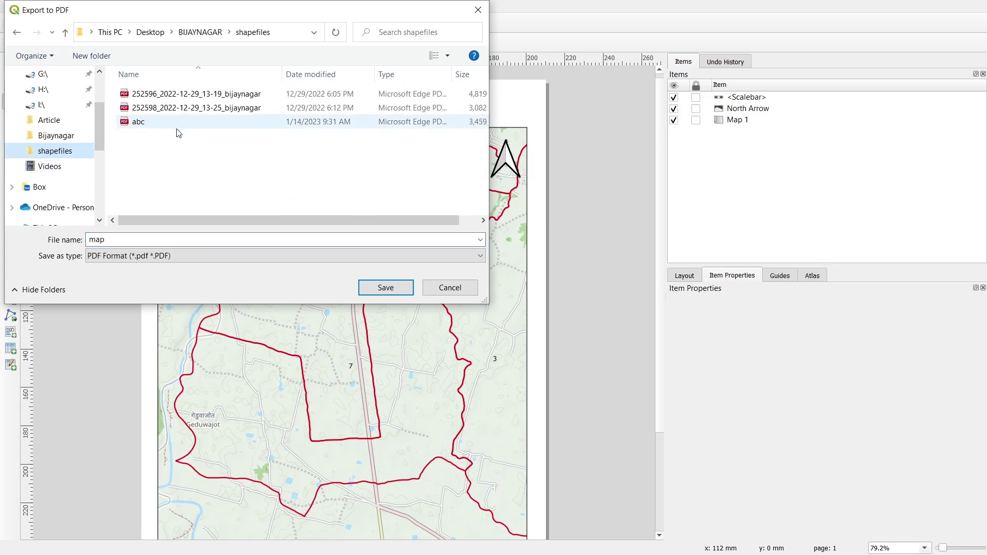
click(384, 288)
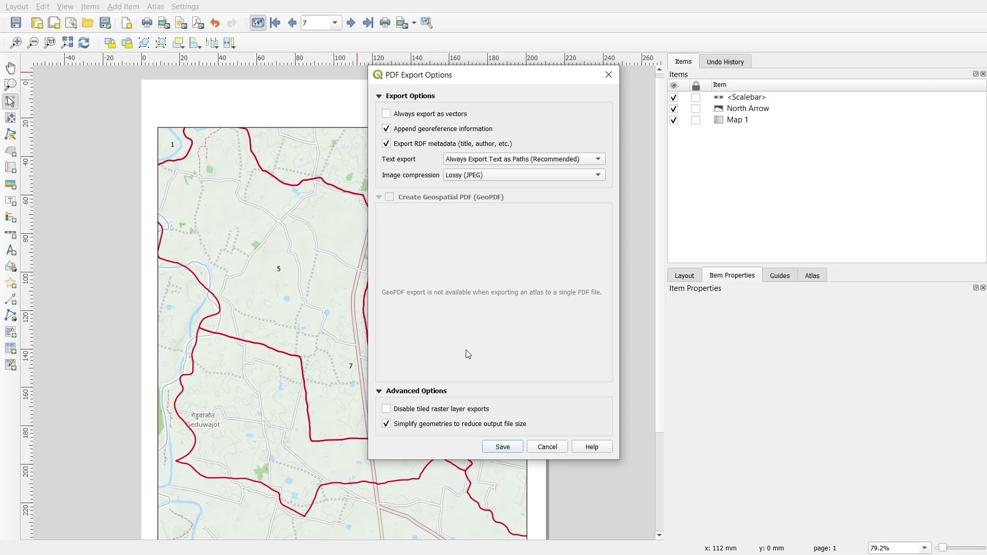
click(503, 447)
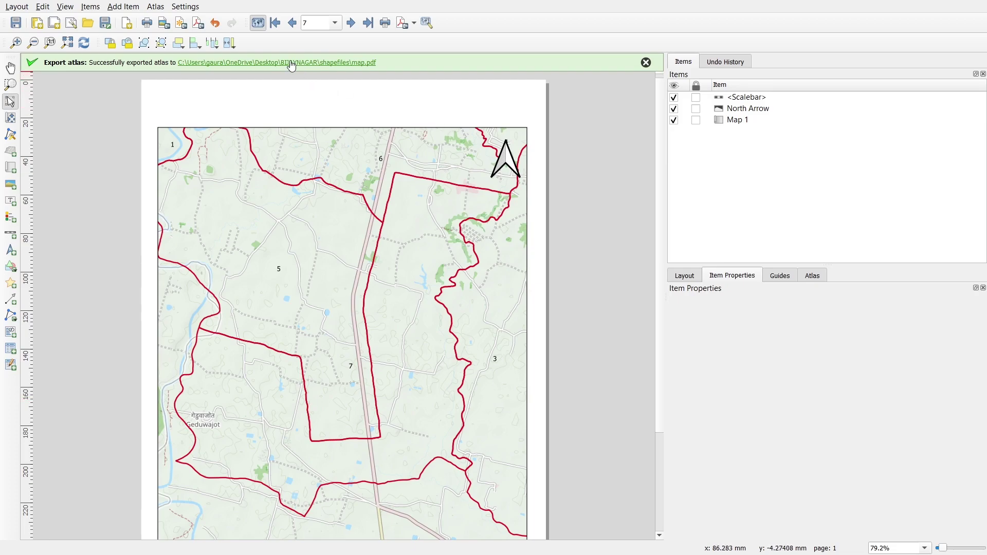
Step: Open the shapefiles folder holding the exported map.pdf from the QGIS message bar link
click(239, 63)
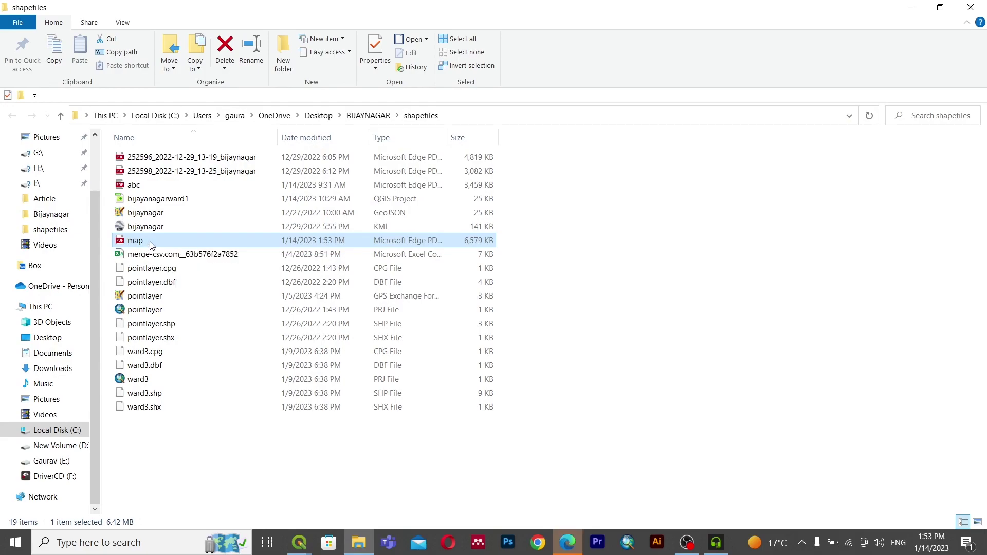
Step: Review all seven ward pages of map.pdf in Edge, then minimize the viewer
click(570, 543)
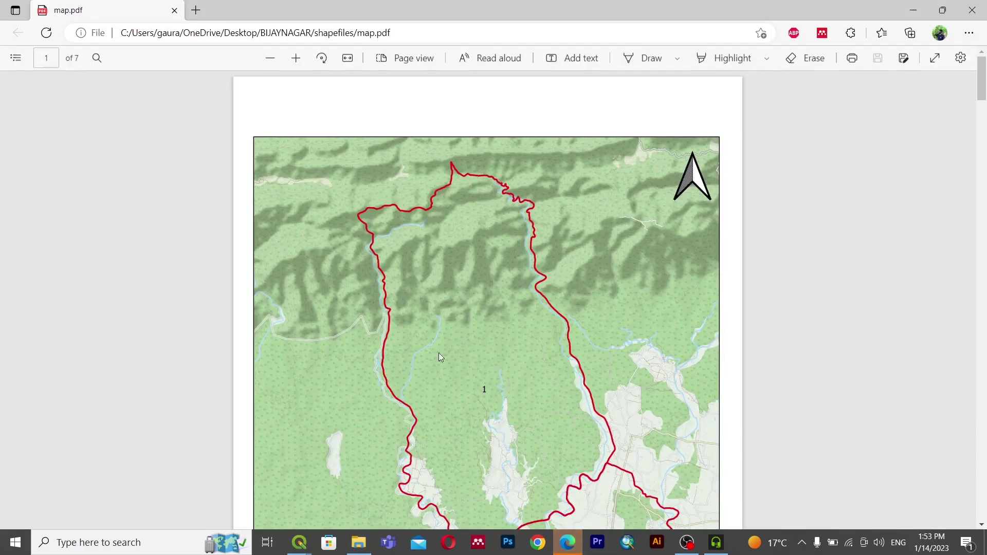
scroll(374, 276, down, 10)
scroll(378, 282, up, 15)
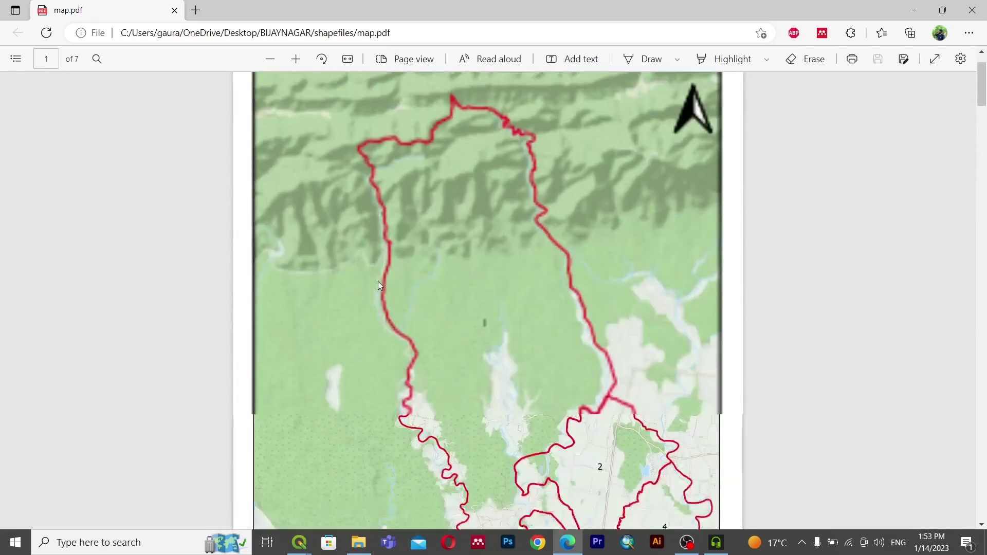
scroll(431, 297, down, 9)
scroll(431, 297, down, 20)
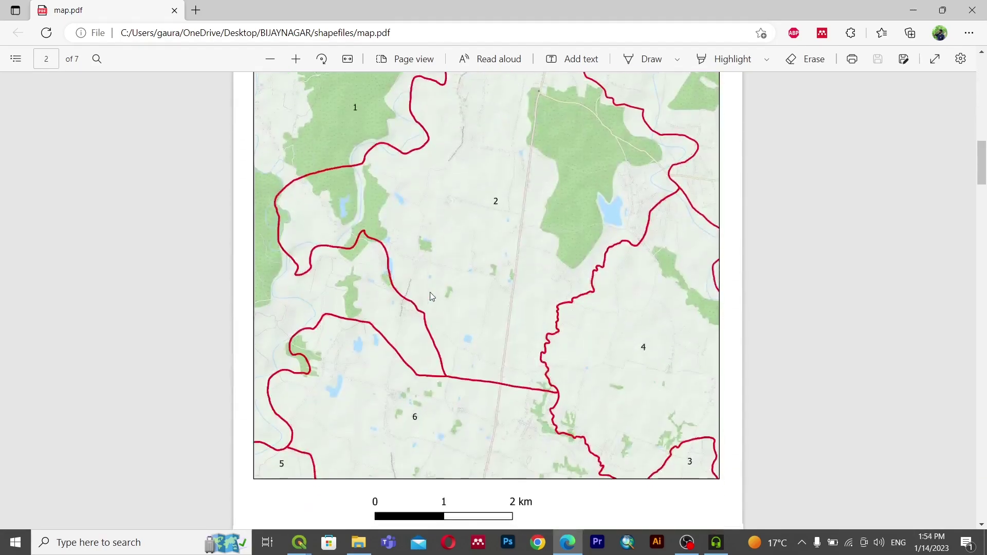
scroll(436, 298, down, 8)
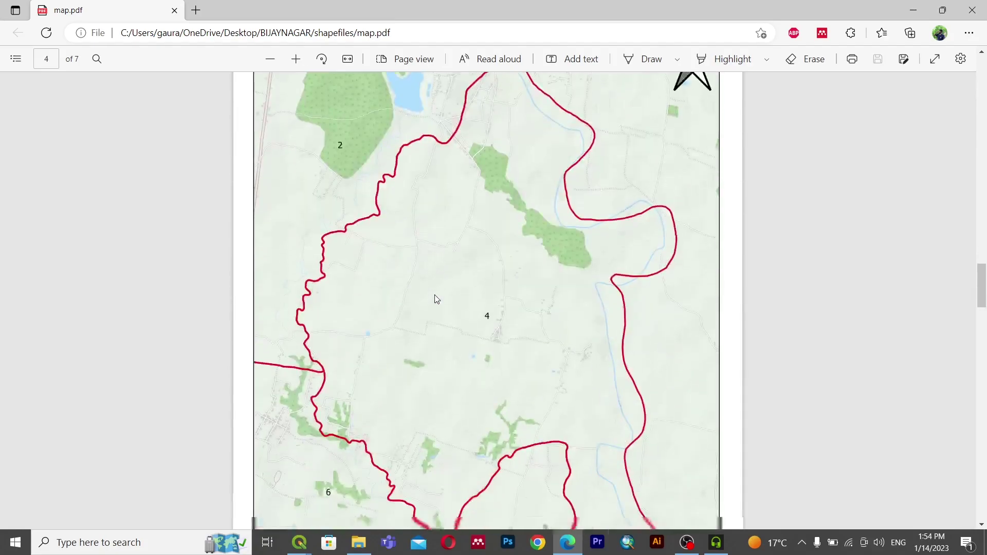
scroll(436, 298, up, 4)
scroll(436, 298, down, 7)
scroll(437, 300, down, 20)
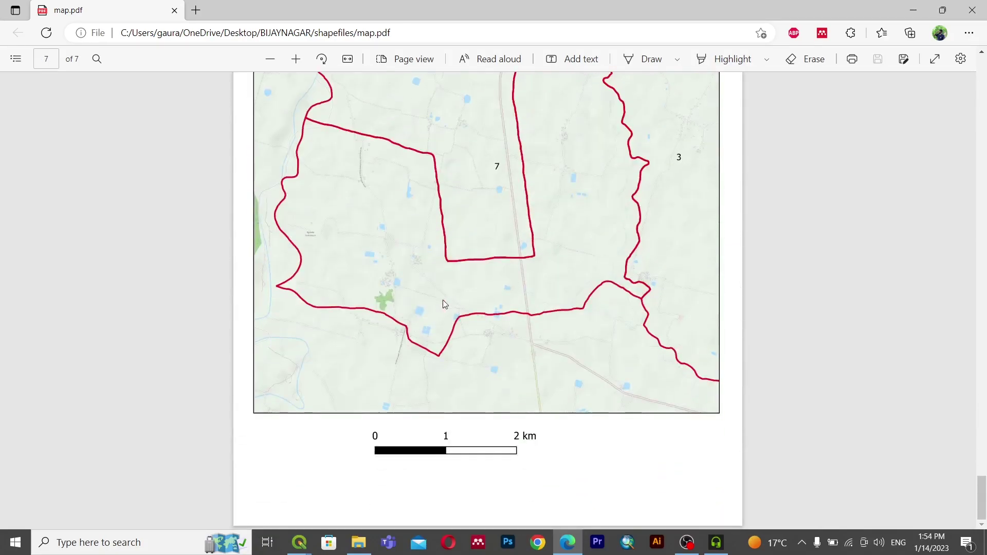
scroll(443, 304, up, 10)
scroll(442, 303, down, 2)
scroll(445, 304, down, 15)
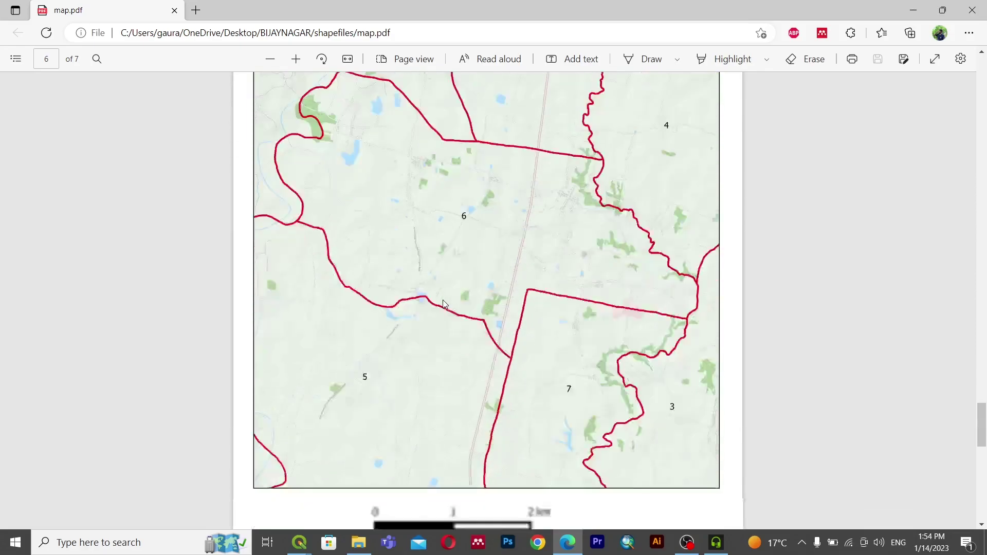
scroll(444, 304, down, 2)
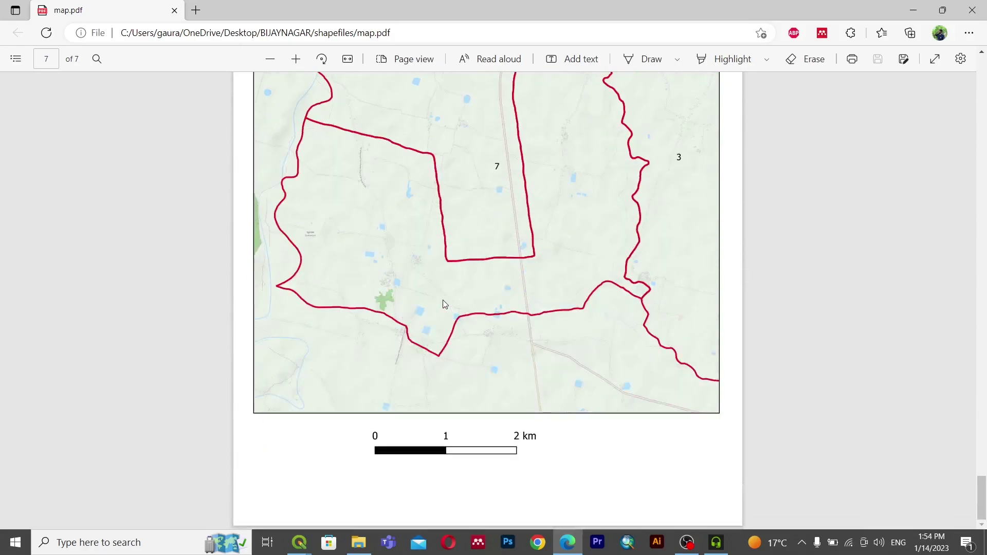
scroll(444, 304, up, 20)
scroll(444, 304, up, 20)
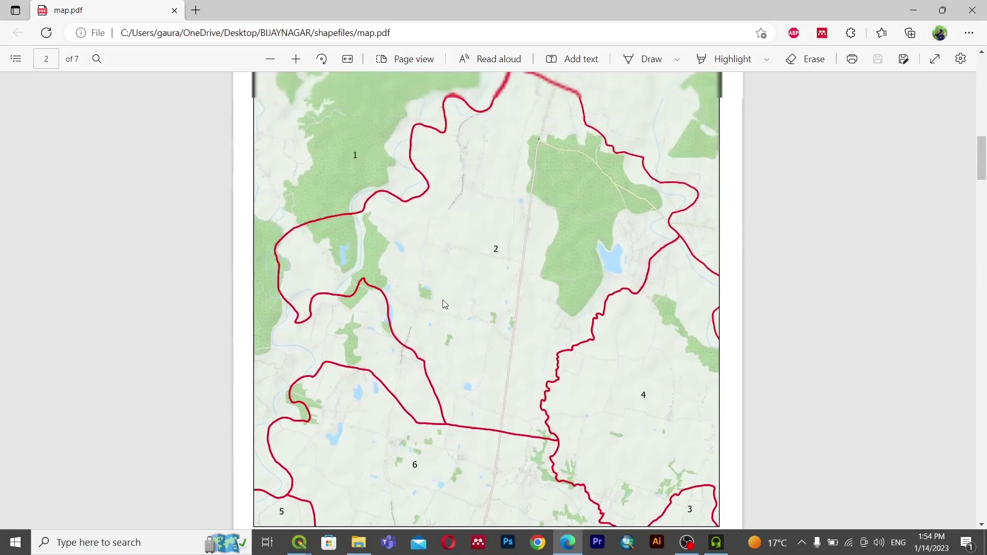
scroll(445, 304, down, 20)
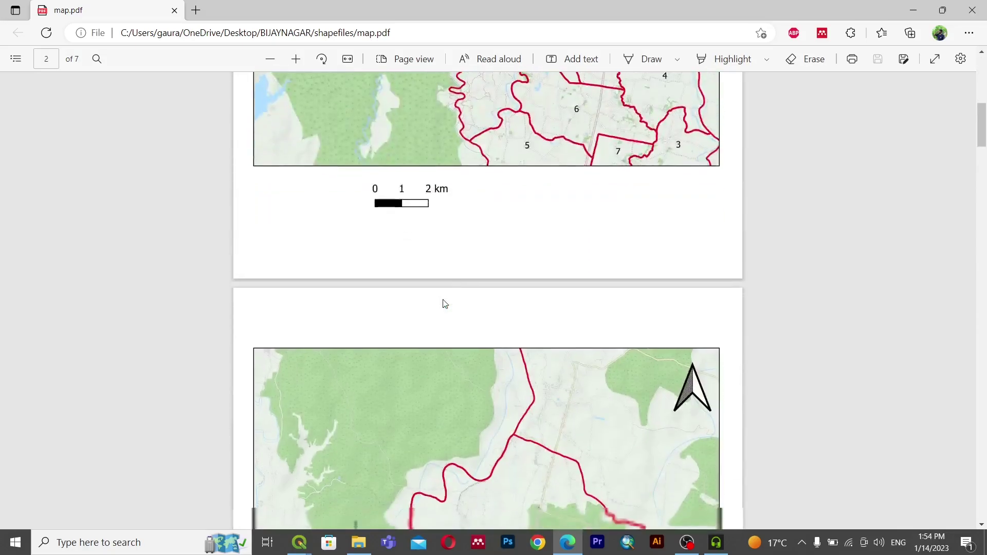
scroll(445, 304, down, 20)
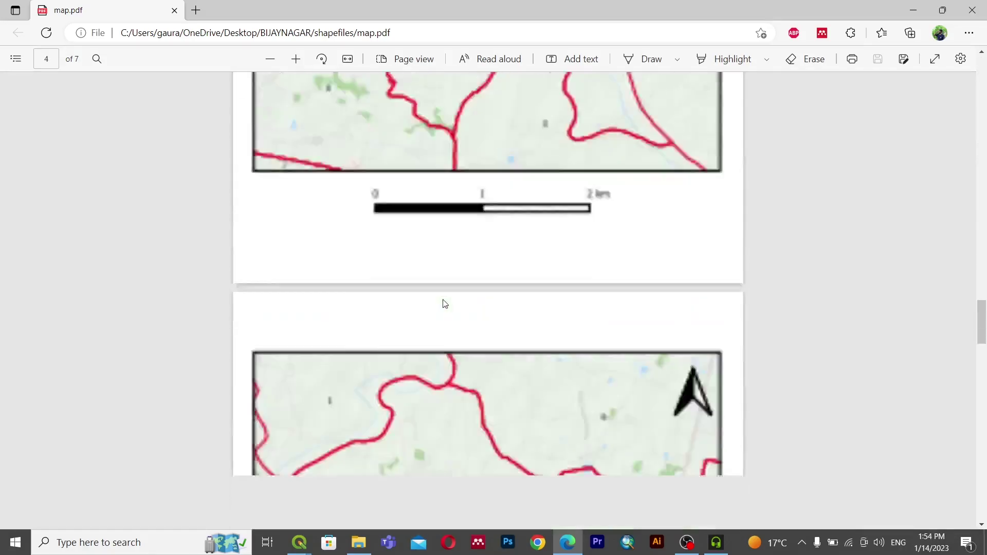
scroll(518, 400, down, 8)
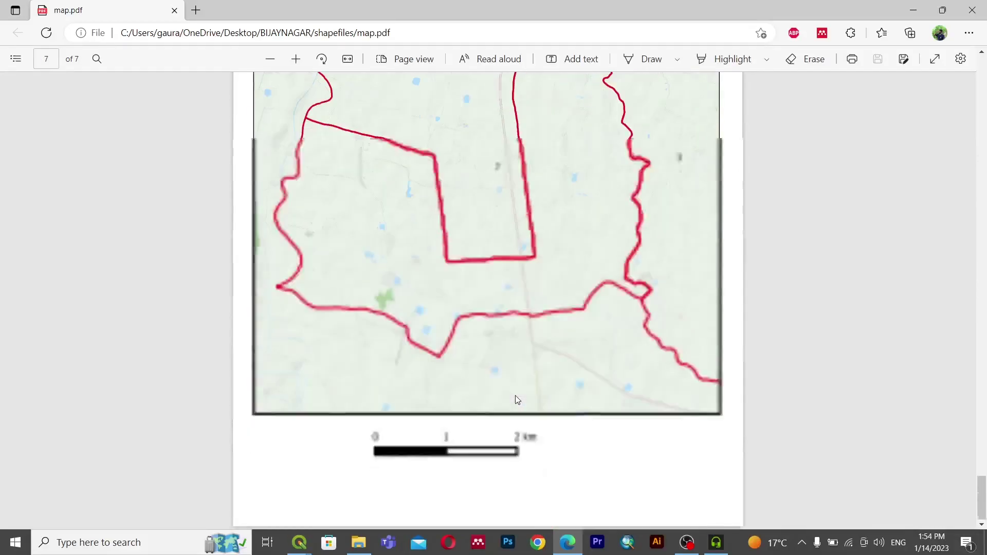
click(914, 8)
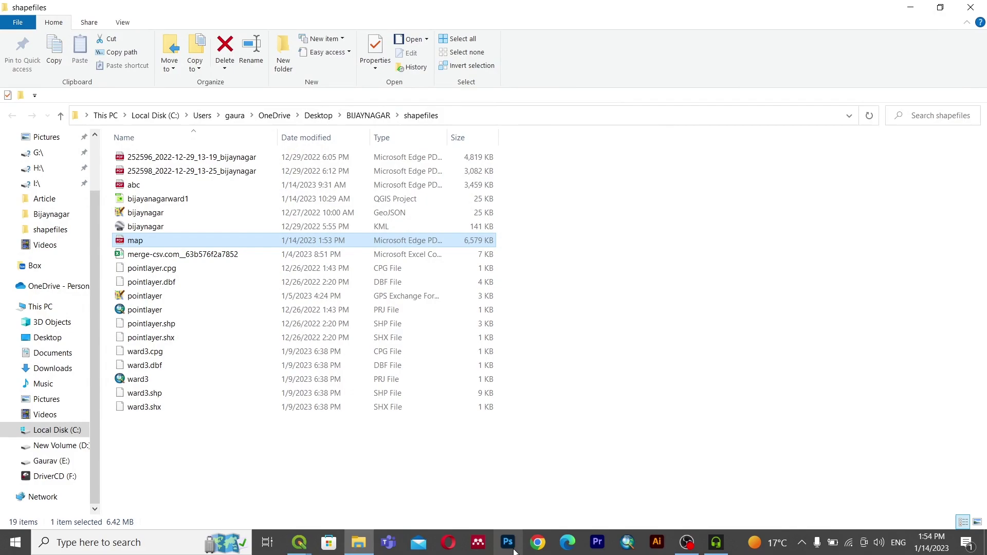
Step: Close the map layout window and bring back the main bijayanagarward1 project window
click(300, 543)
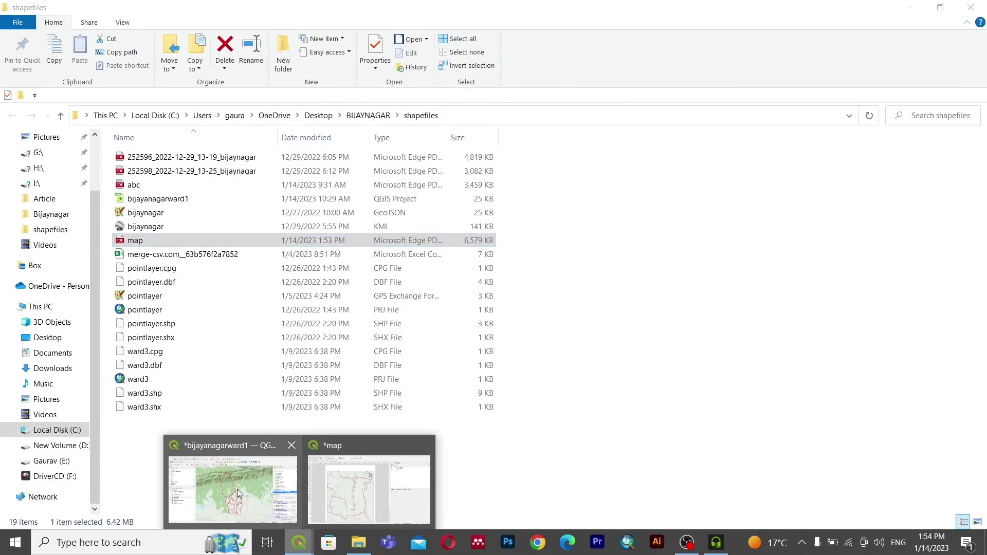
click(429, 445)
click(297, 488)
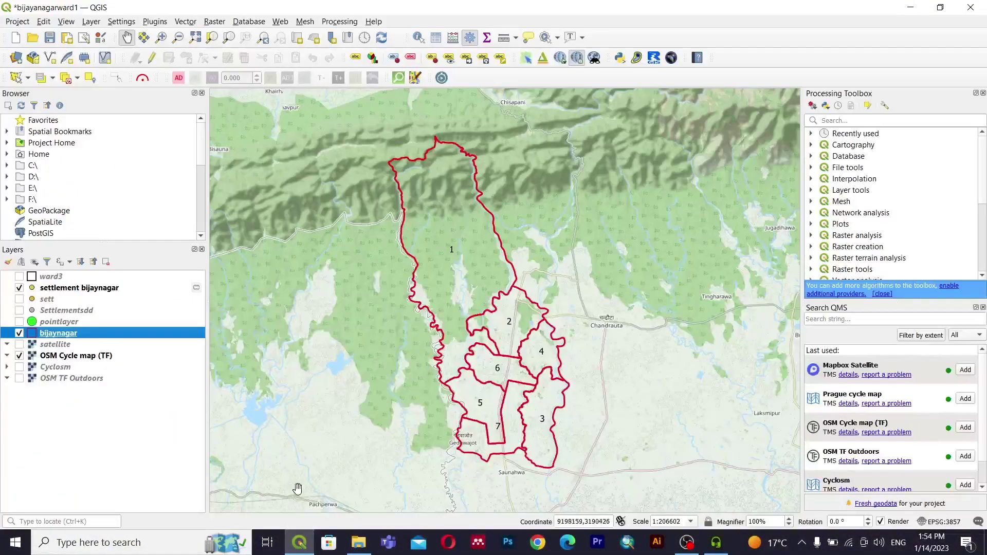